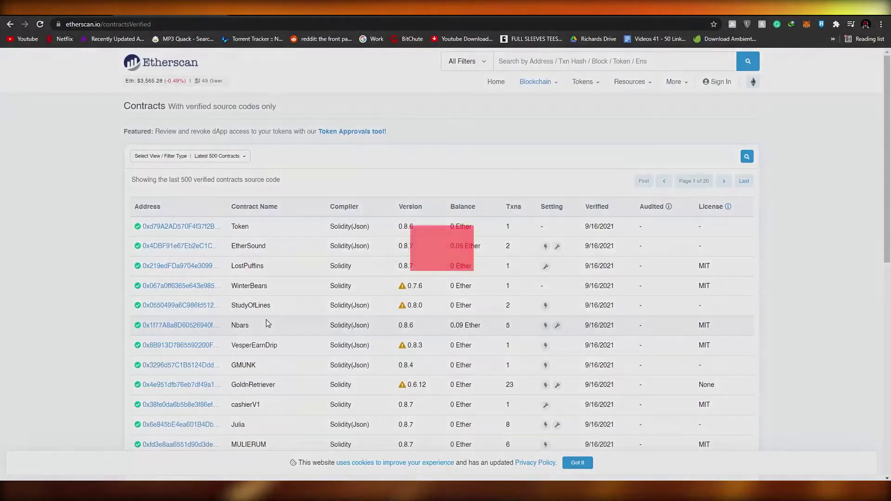
Scroll up and down through the current OpenSea page.
scroll(107, 320, down, 4)
scroll(107, 320, up, 4)
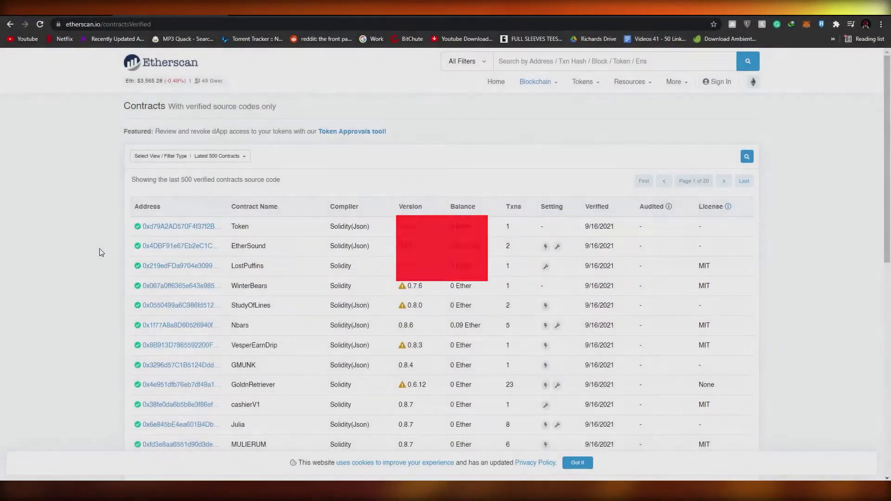
scroll(127, 255, down, 9)
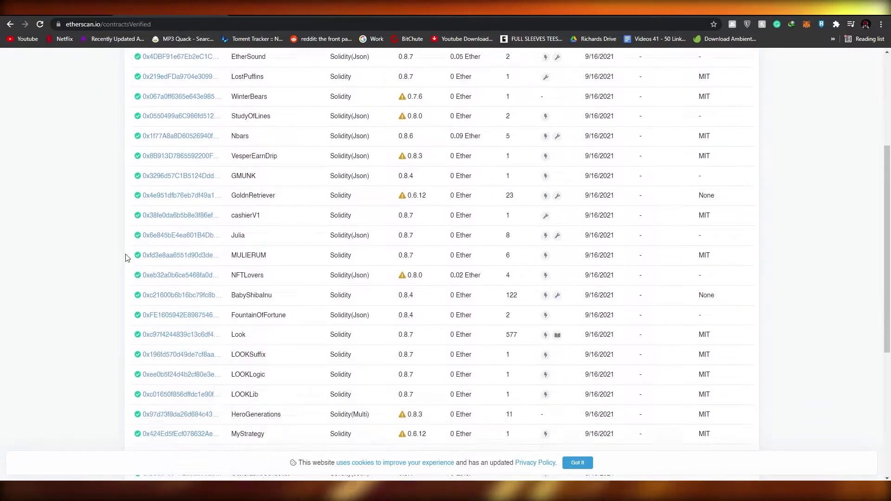
scroll(127, 258, up, 9)
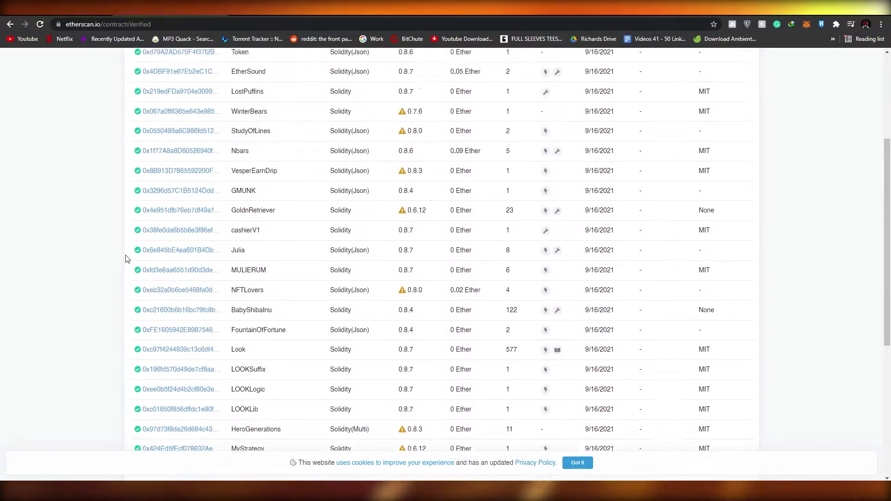
scroll(617, 338, down, 4)
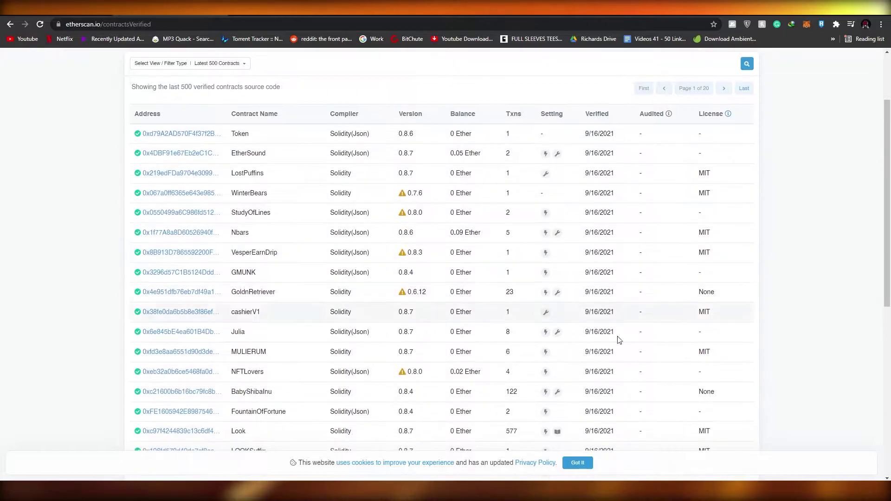
scroll(332, 346, down, 5)
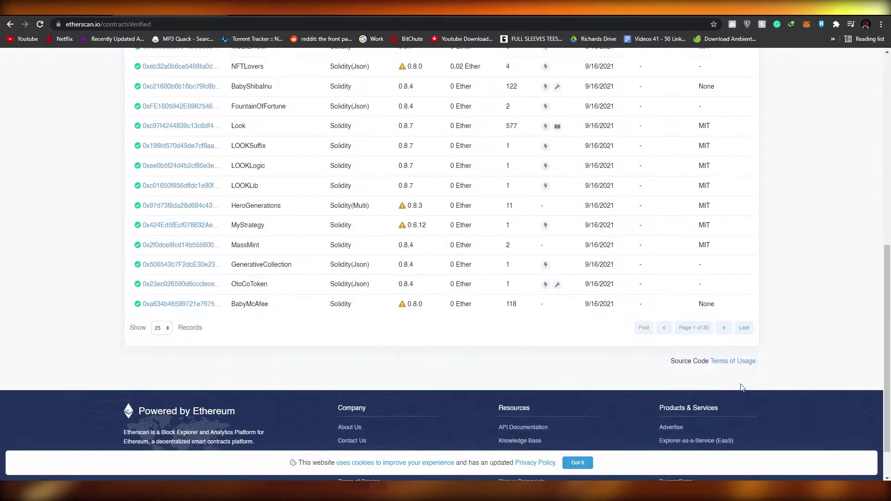
scroll(364, 389, up, 8)
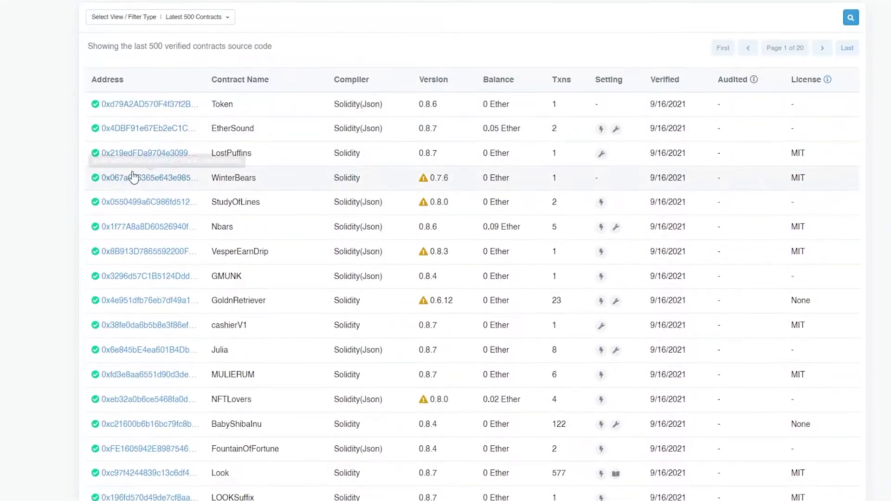
scroll(153, 201, down, 5)
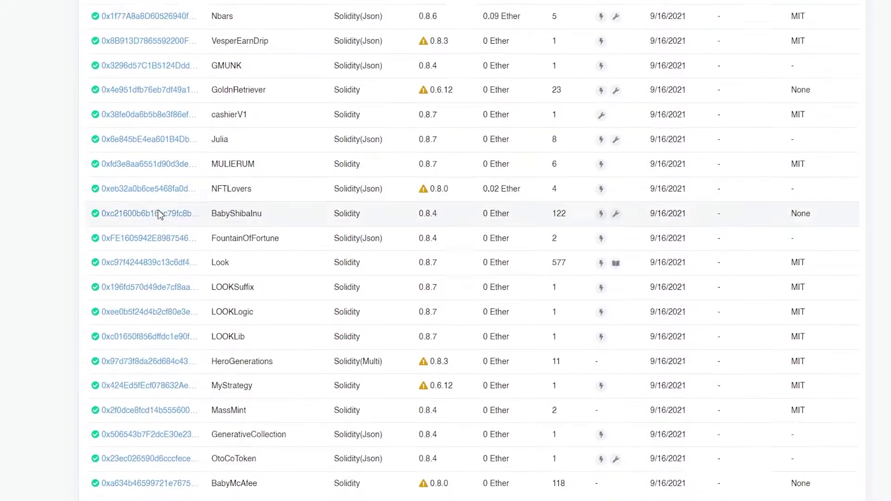
scroll(157, 211, up, 5)
scroll(246, 240, down, 2)
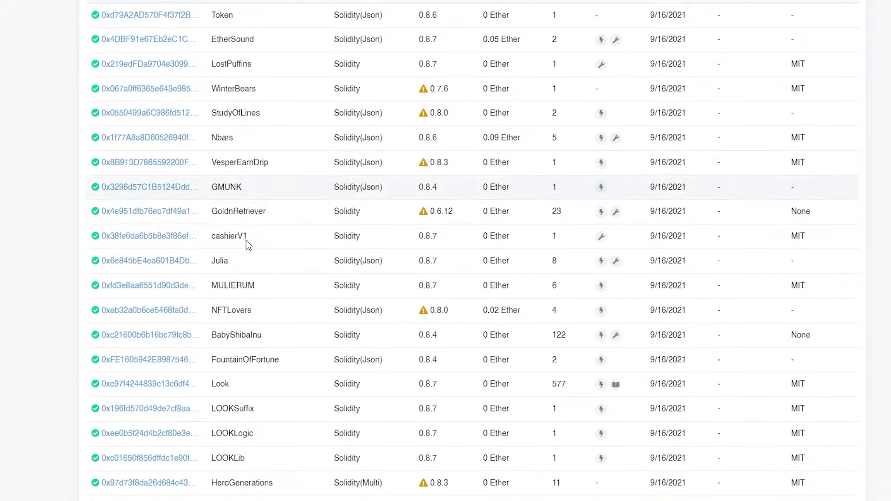
scroll(349, 129, up, 3)
scroll(367, 212, down, 1)
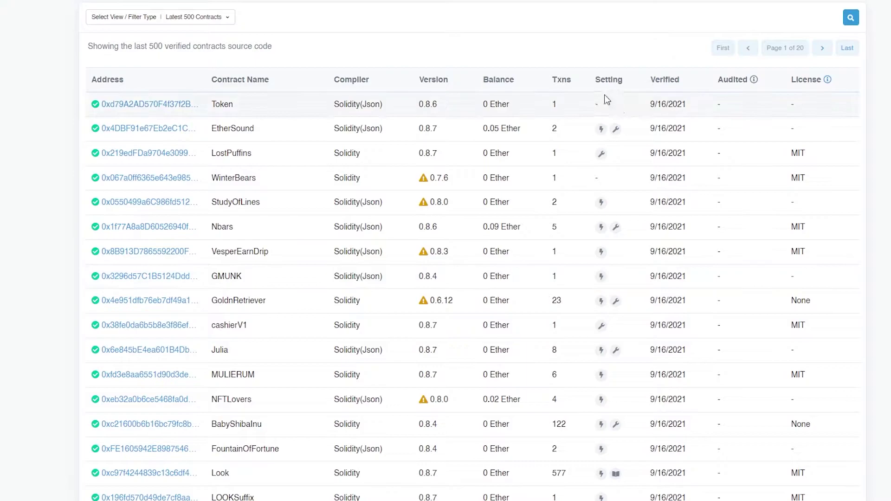
scroll(679, 197, down, 1)
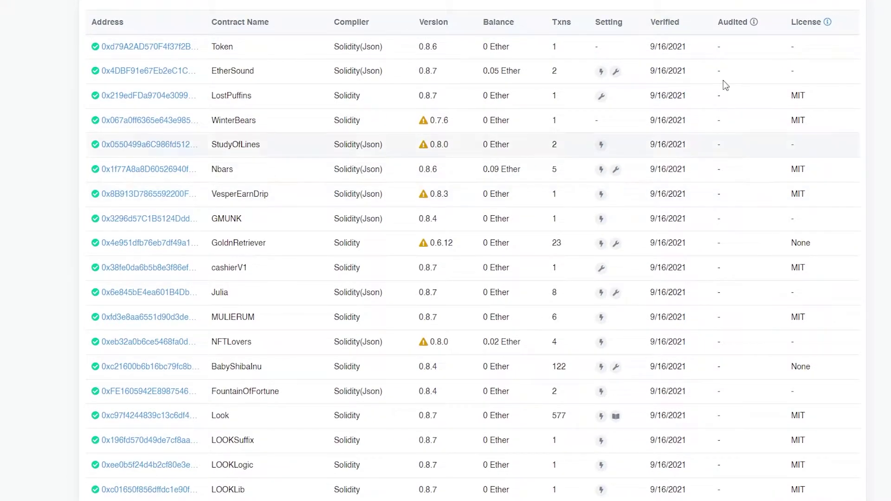
scroll(677, 116, down, 1)
scroll(781, 92, up, 3)
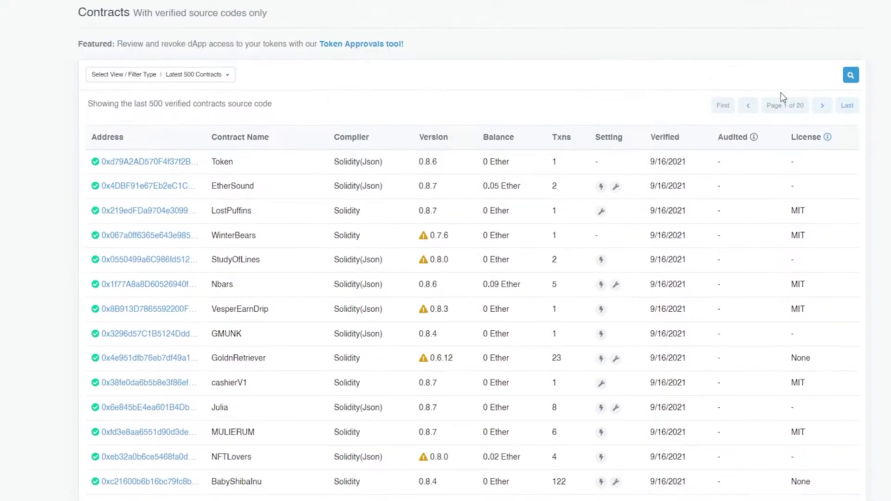
scroll(800, 165, down, 2)
scroll(798, 234, down, 1)
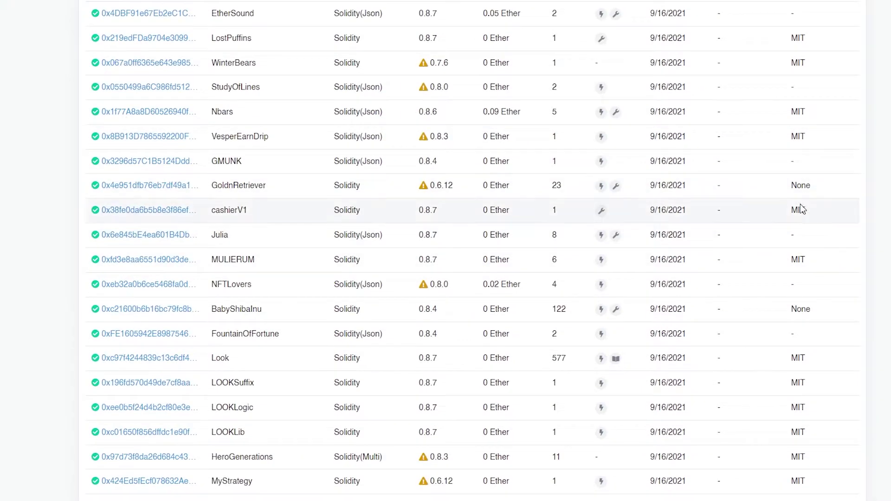
scroll(831, 172, up, 2)
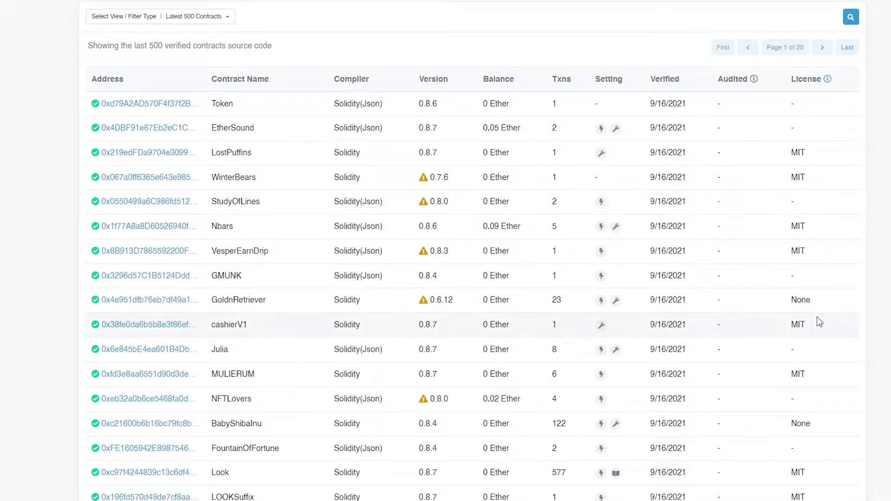
scroll(817, 318, down, 1)
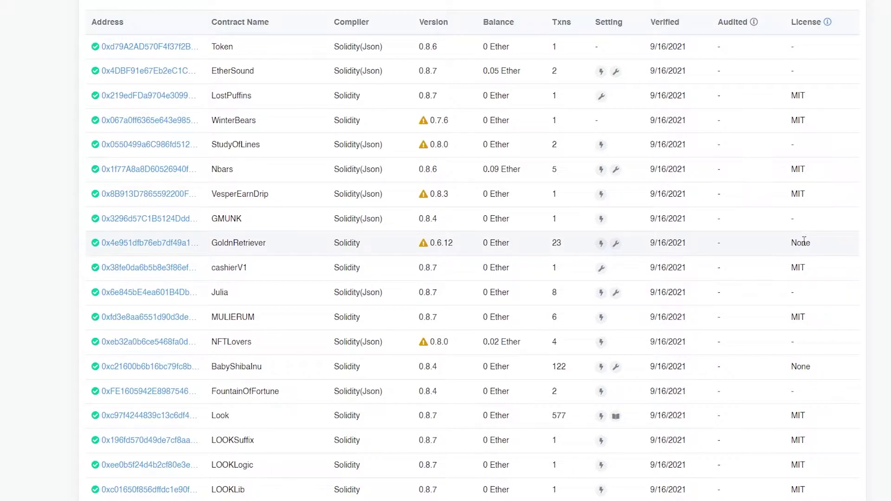
scroll(551, 284, down, 6)
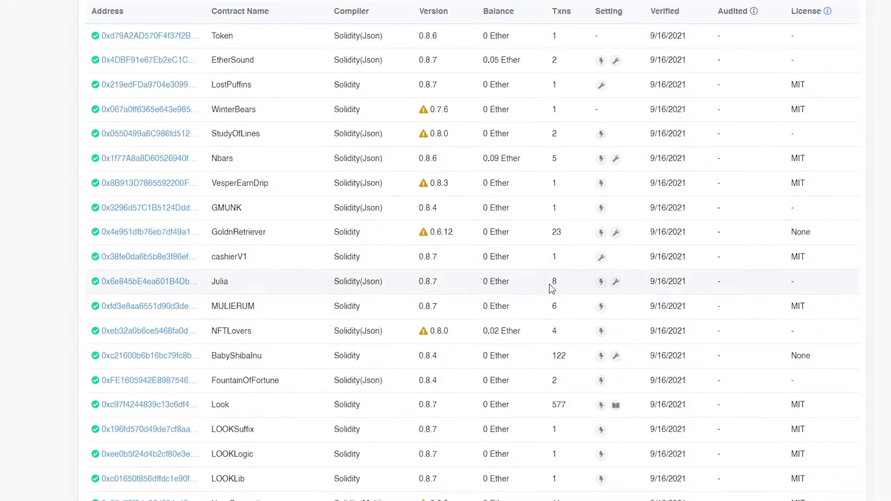
scroll(358, 324, up, 10)
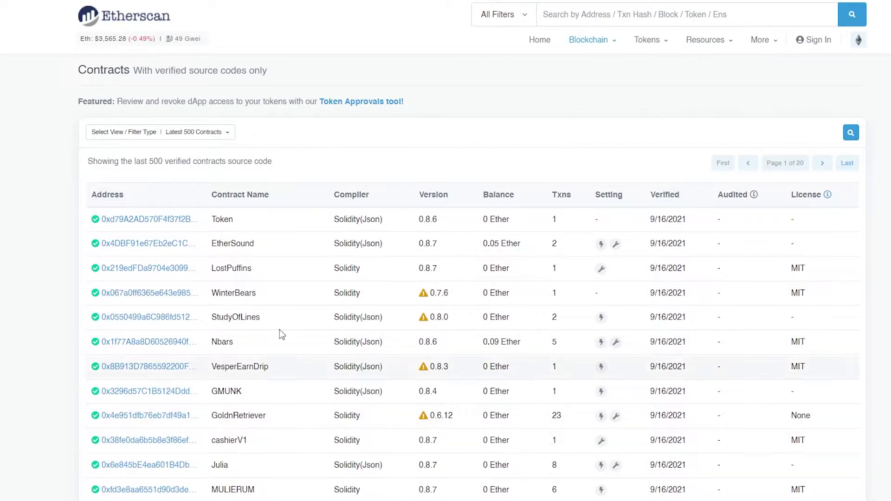
scroll(280, 329, down, 3)
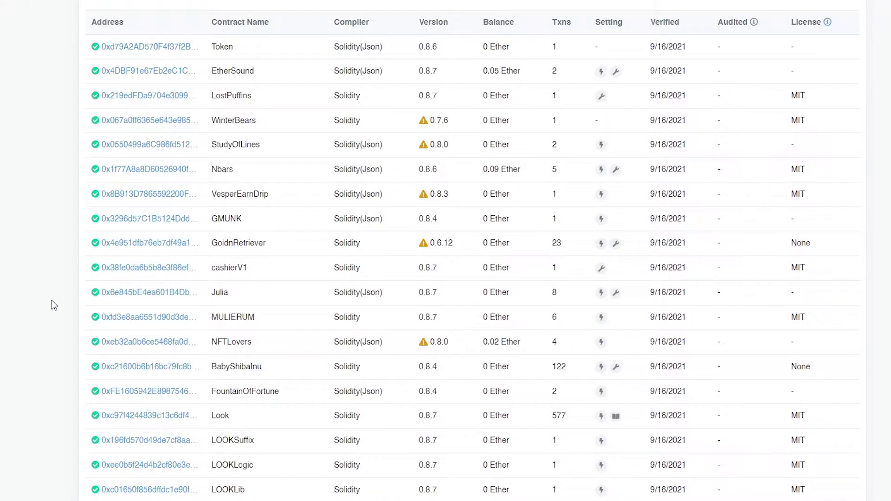
scroll(51, 301, up, 3)
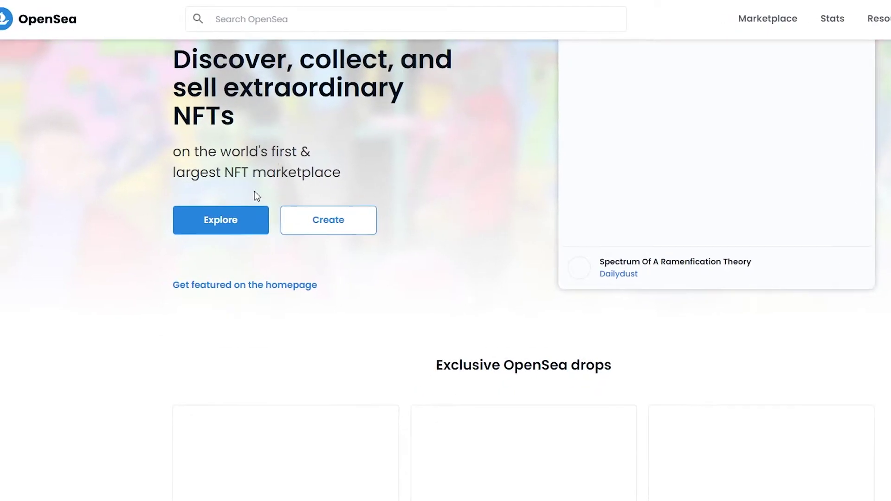
Open the Marketplace grid of all NFTs and browse the 19,801,690 results.
mouse_move(757, 24)
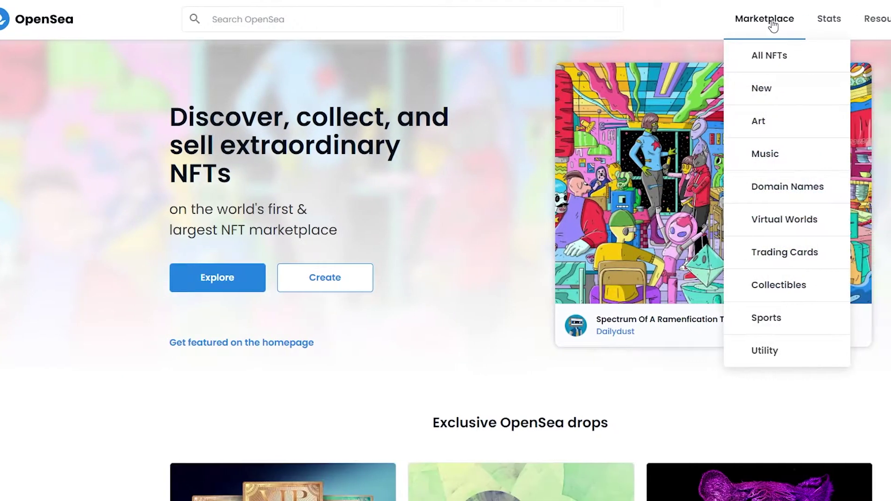
click(793, 24)
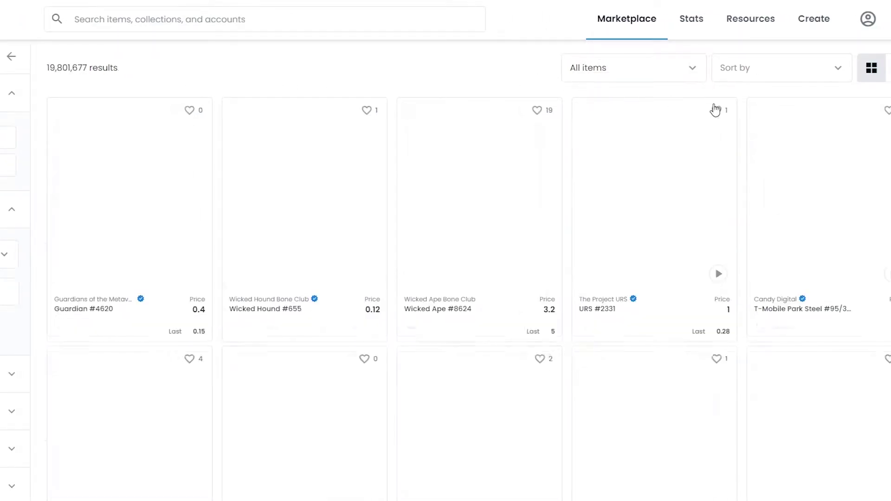
scroll(596, 126, down, 4)
scroll(596, 125, up, 3)
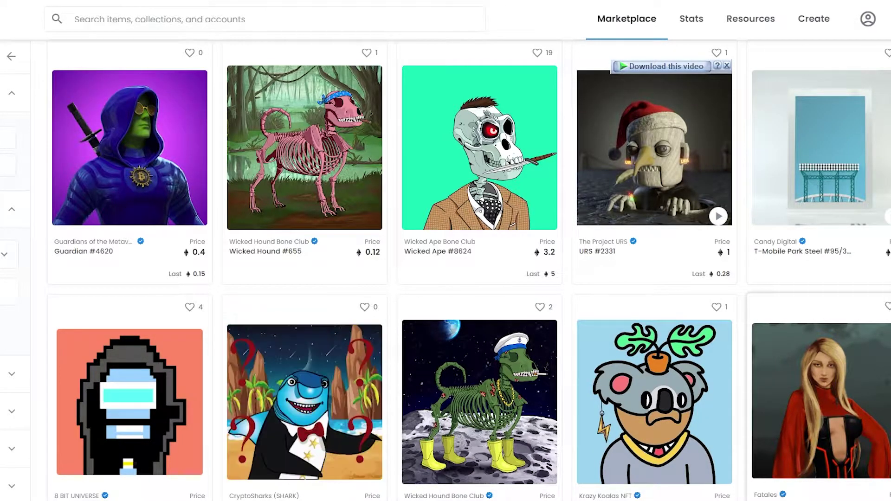
scroll(621, 239, down, 4)
scroll(408, 320, down, 5)
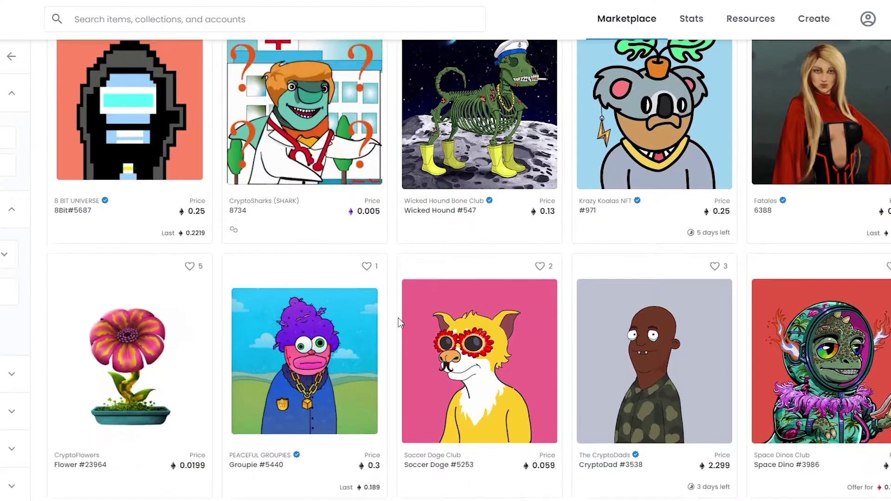
scroll(395, 323, down, 4)
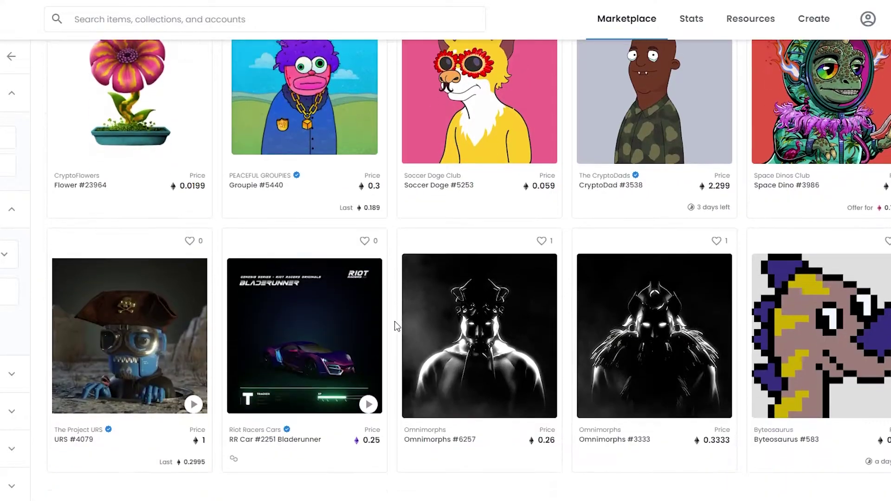
scroll(396, 327, down, 2)
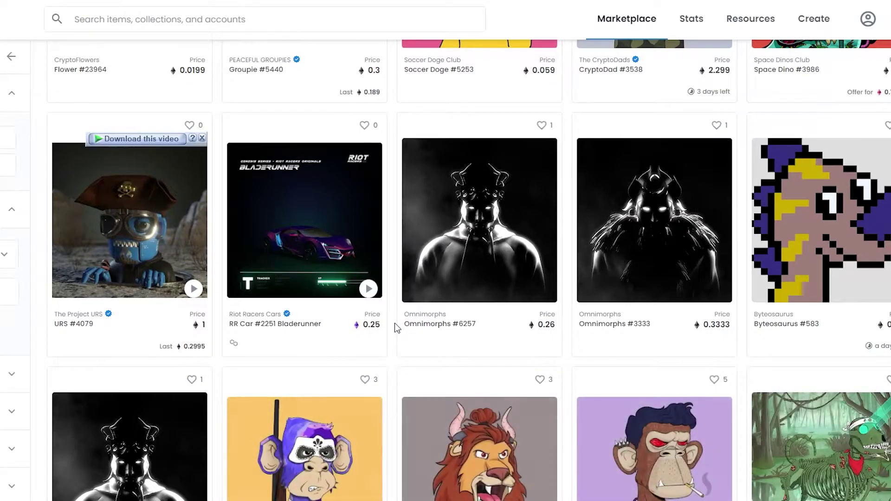
scroll(395, 327, down, 4)
scroll(392, 358, down, 5)
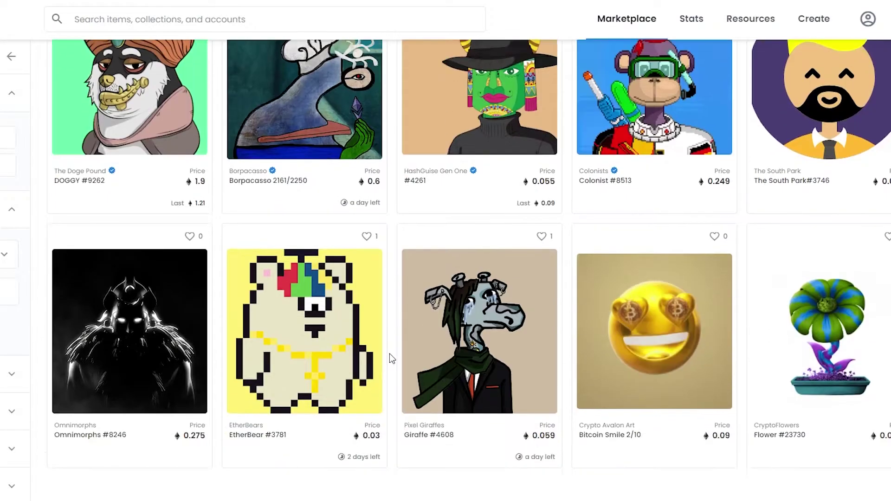
scroll(394, 356, down, 3)
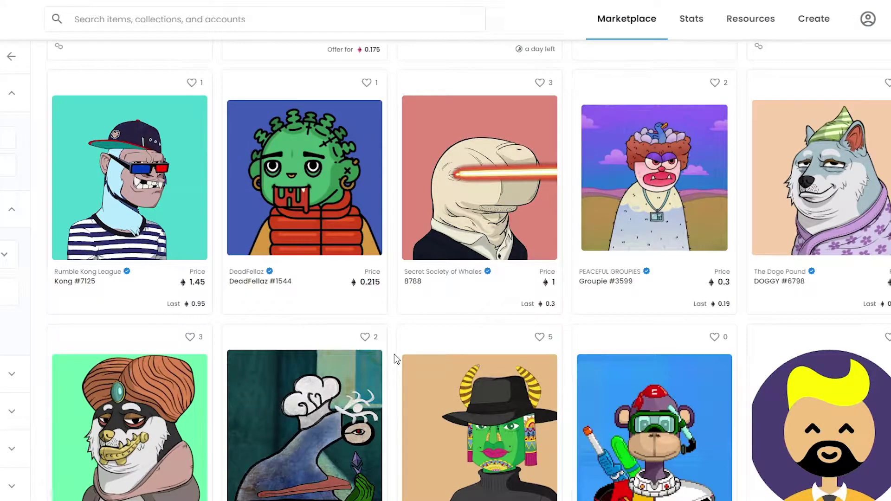
scroll(394, 354, up, 2)
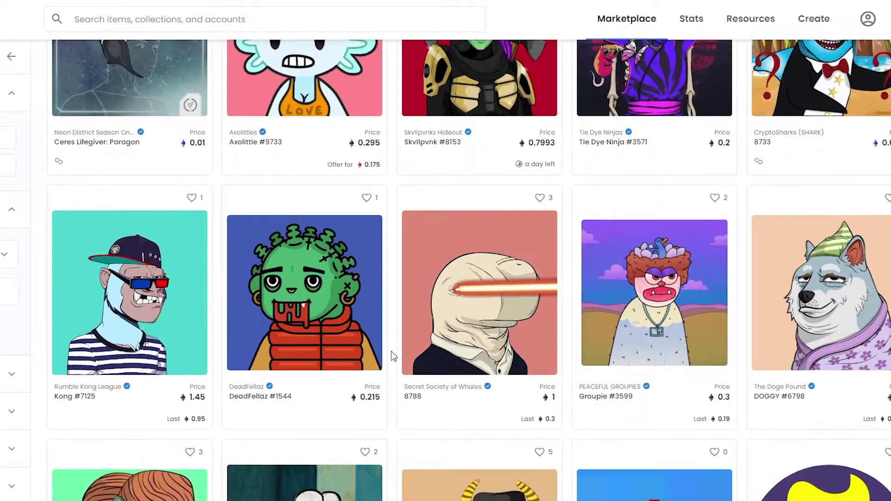
scroll(392, 353, up, 12)
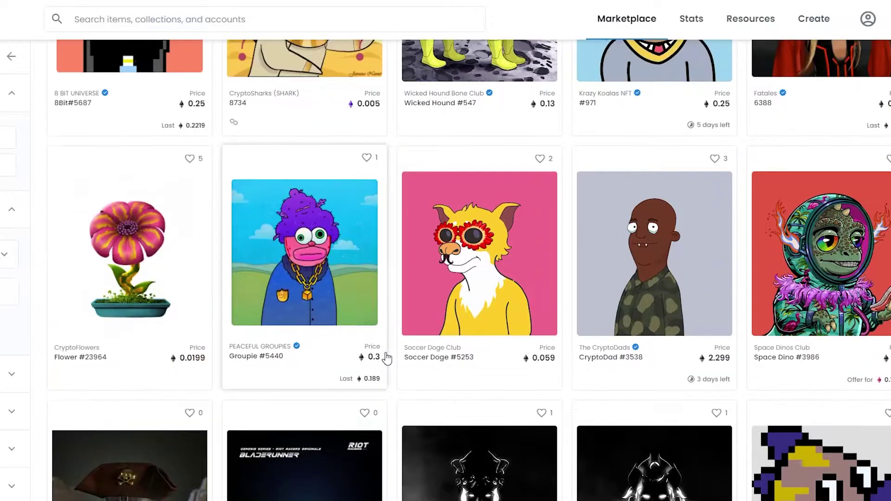
scroll(392, 360, up, 6)
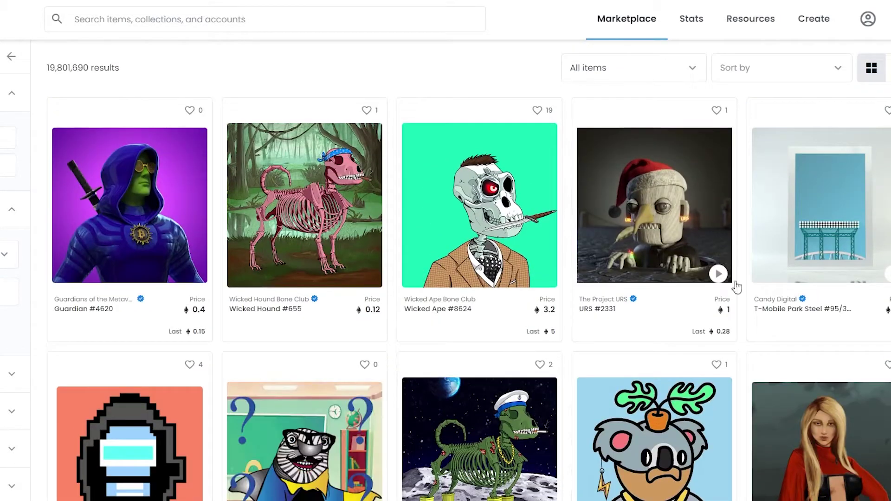
scroll(584, 297, down, 2)
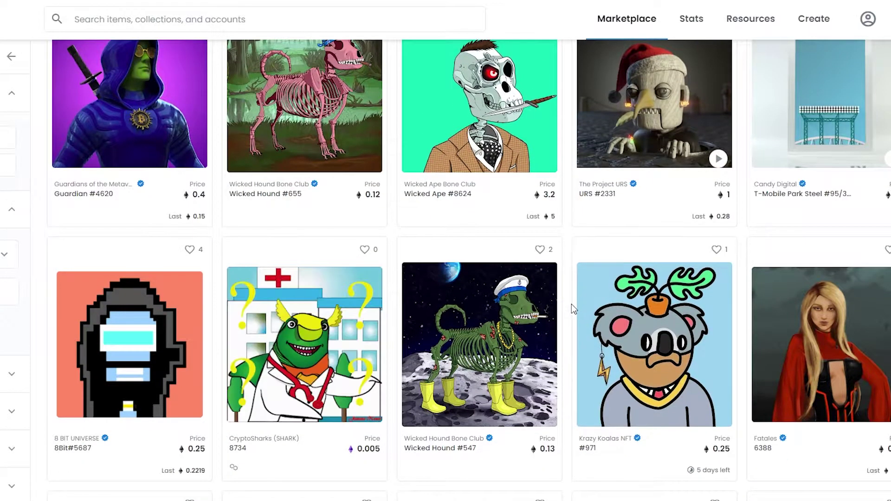
scroll(572, 304, down, 1)
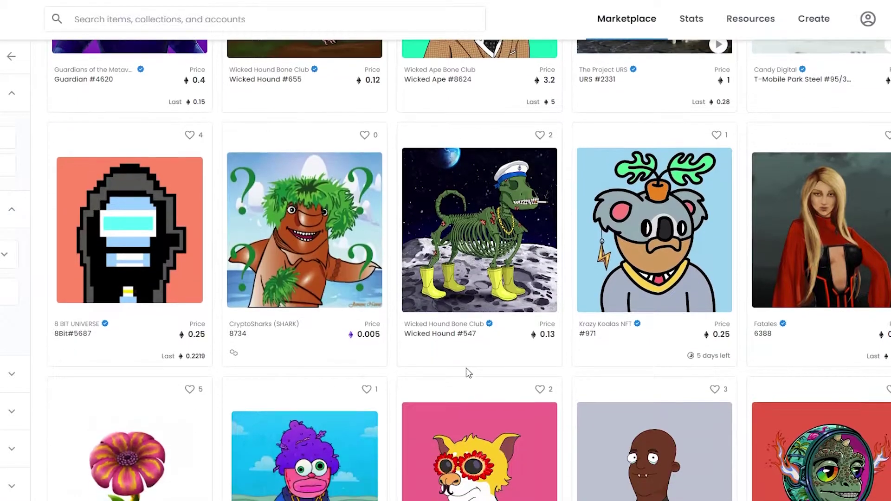
scroll(465, 371, up, 4)
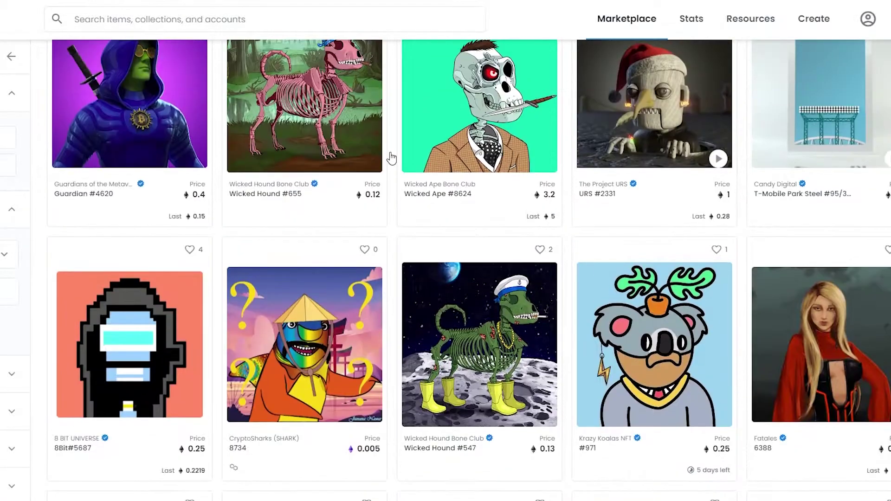
scroll(537, 227, up, 1)
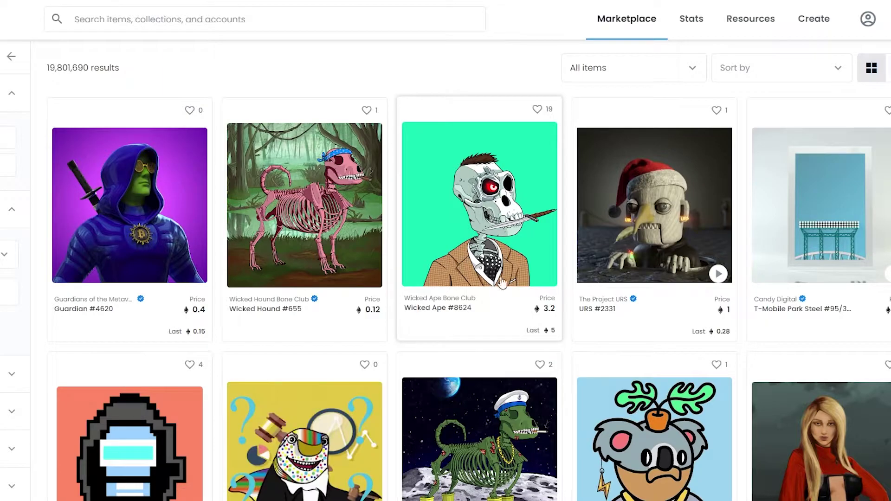
Open the Wicked Ape #8624 item page and look over its details.
click(487, 256)
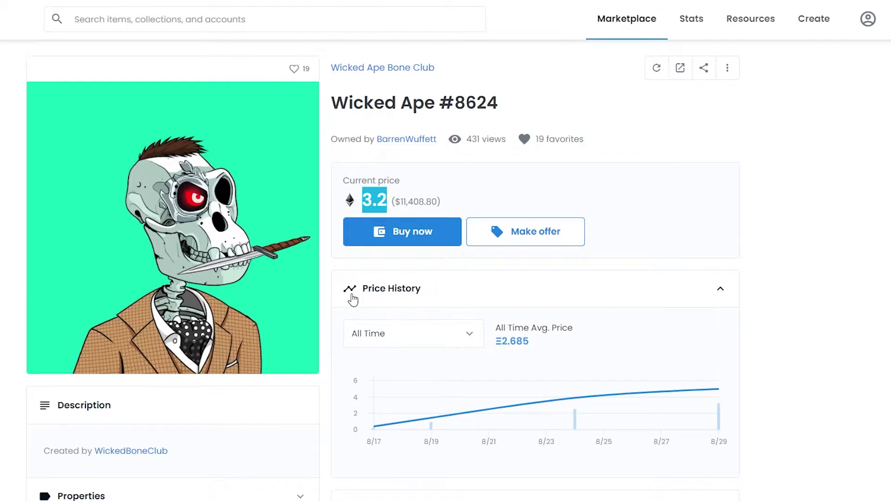
scroll(680, 297, down, 9)
scroll(699, 299, up, 9)
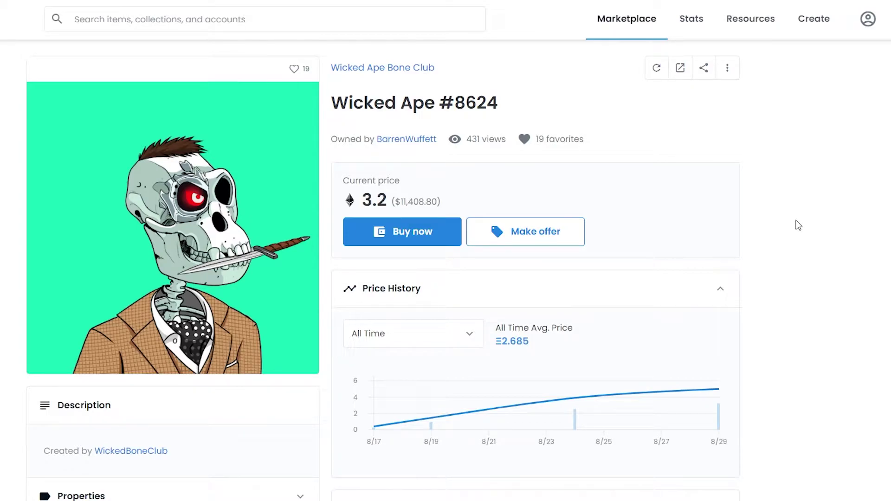
scroll(798, 225, down, 1)
scroll(816, 232, up, 1)
Visit the owner's profile, then go to the Wicked Ape Bone Club collection.
click(383, 142)
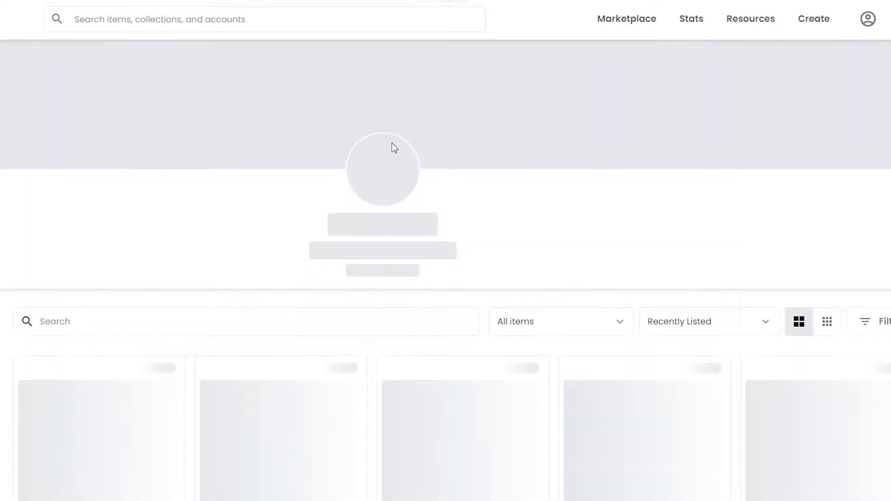
scroll(385, 252, down, 2)
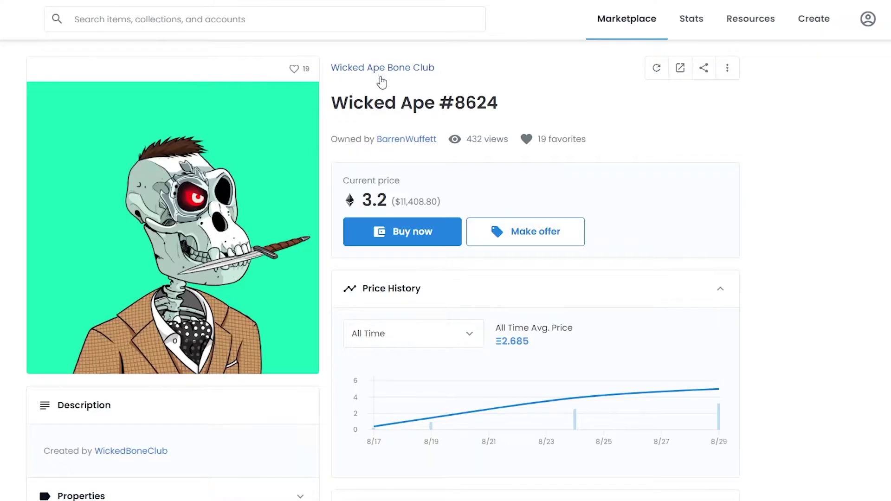
click(377, 67)
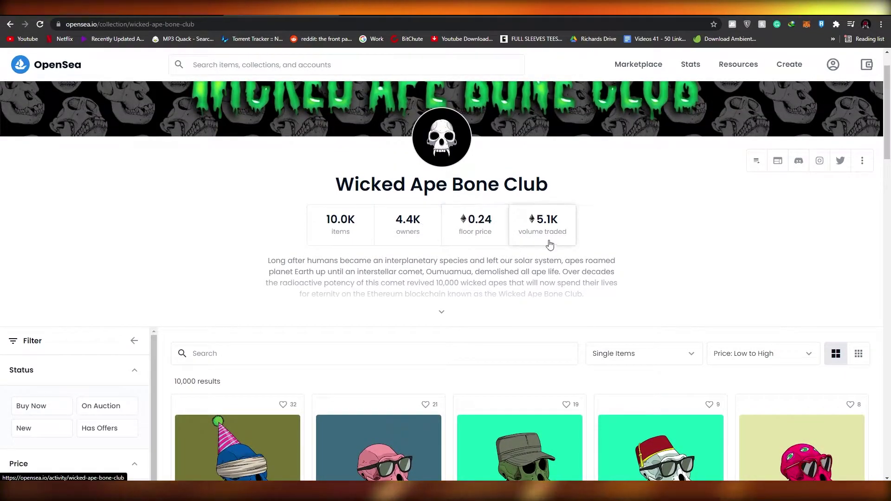
scroll(301, 269, down, 3)
scroll(300, 269, up, 3)
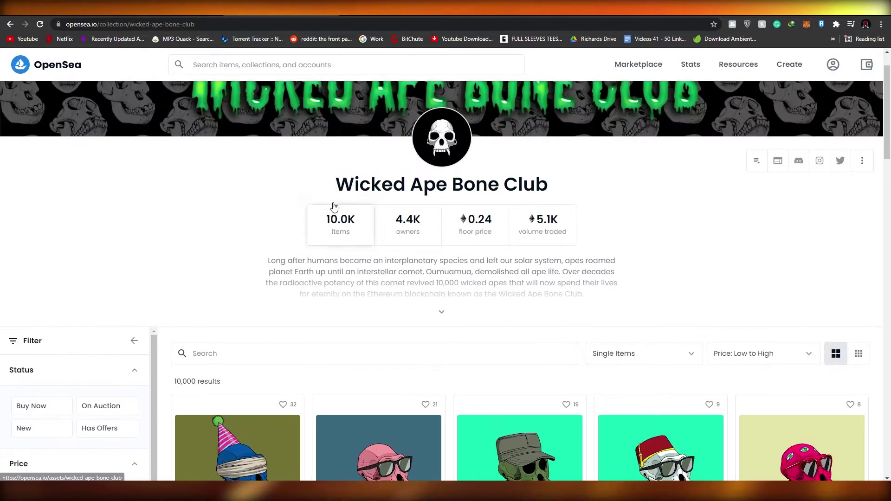
scroll(348, 360, down, 5)
scroll(575, 302, down, 2)
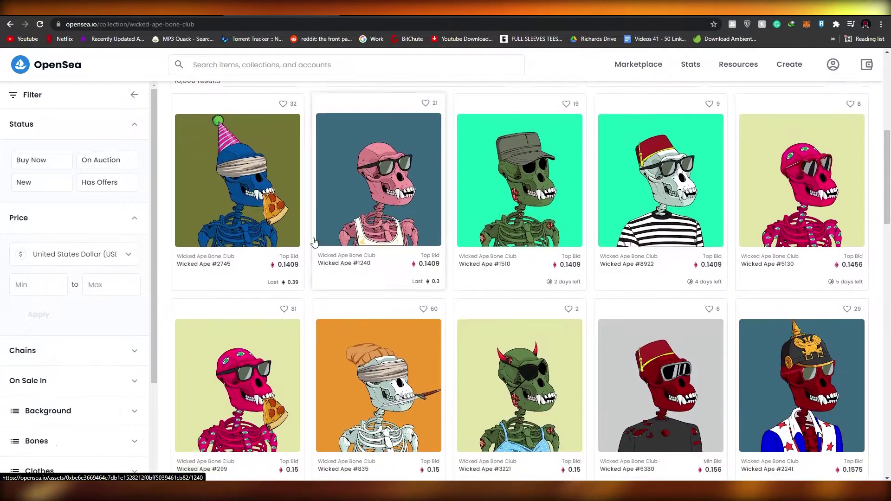
scroll(318, 249, up, 7)
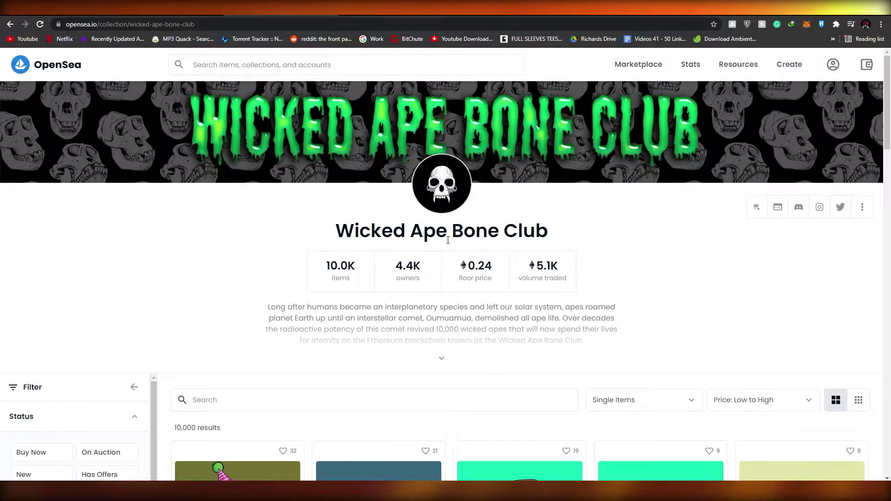
scroll(448, 240, down, 7)
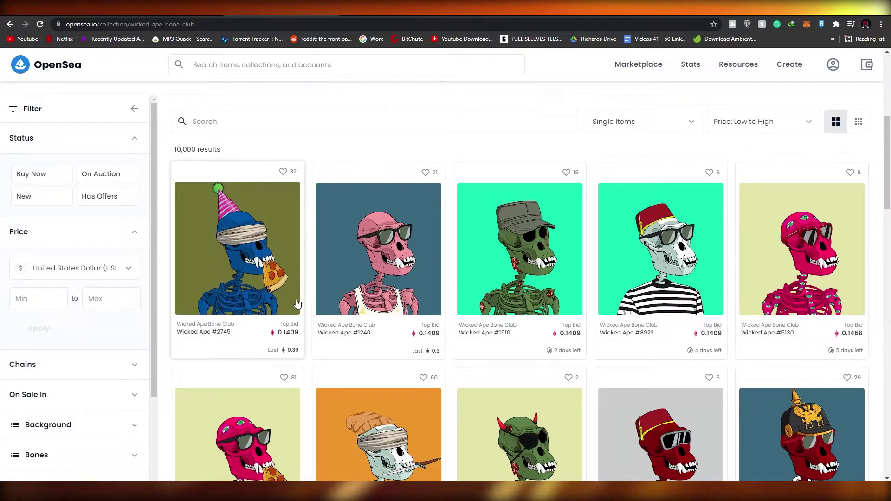
scroll(453, 329, up, 6)
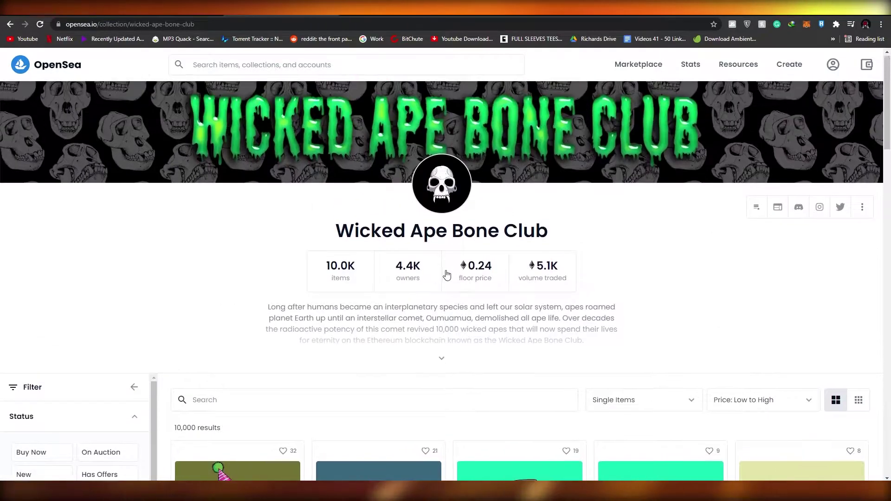
scroll(482, 287, down, 8)
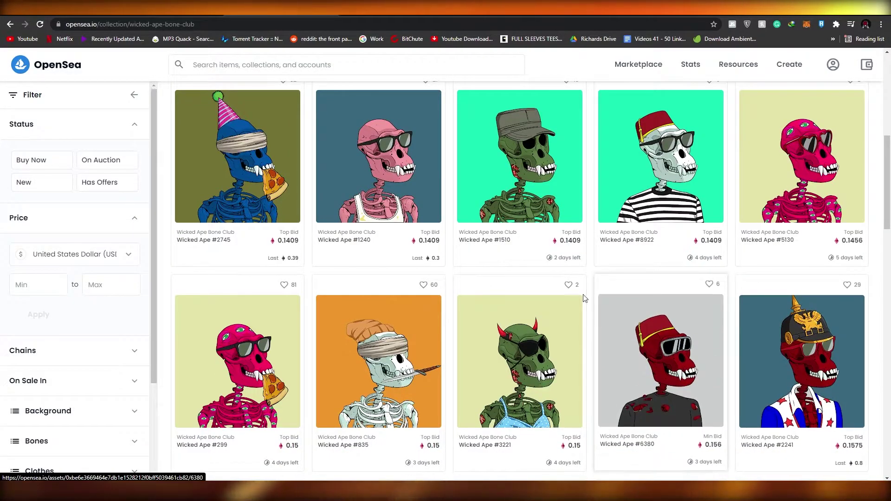
scroll(622, 346, up, 2)
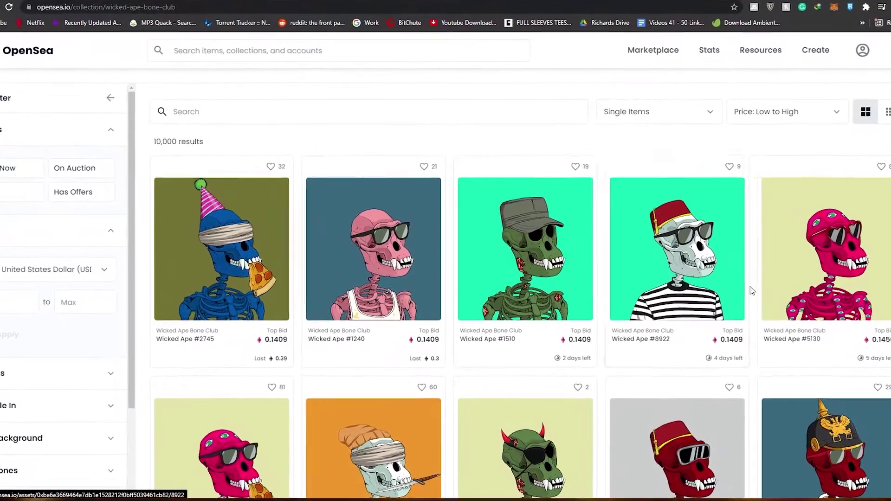
Open Wicked Ape #1510 and copy the contract address from its web address.
click(572, 248)
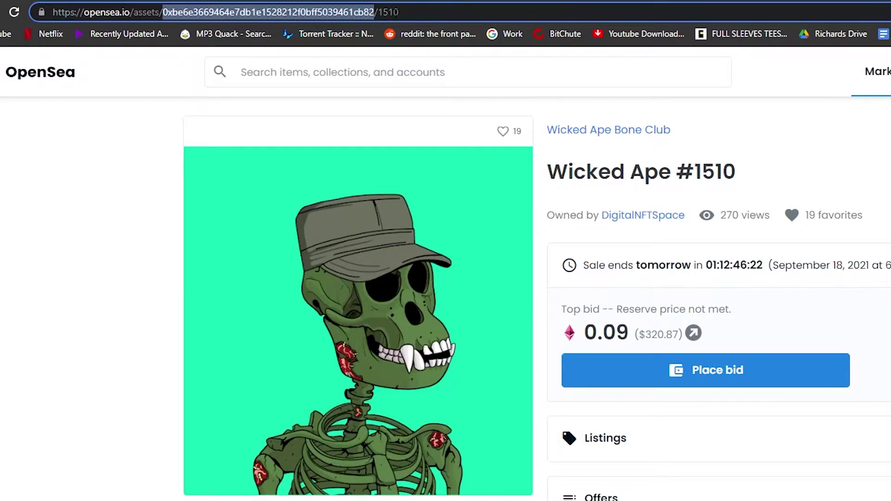
right_click(236, 13)
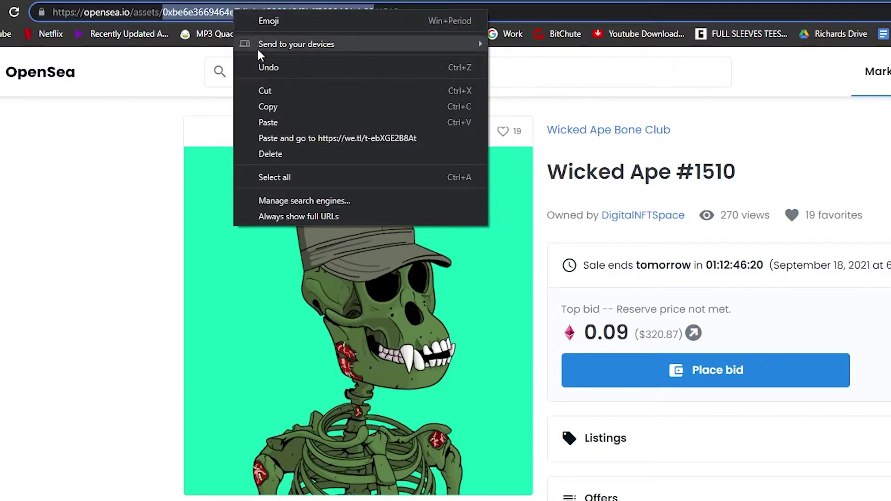
click(275, 106)
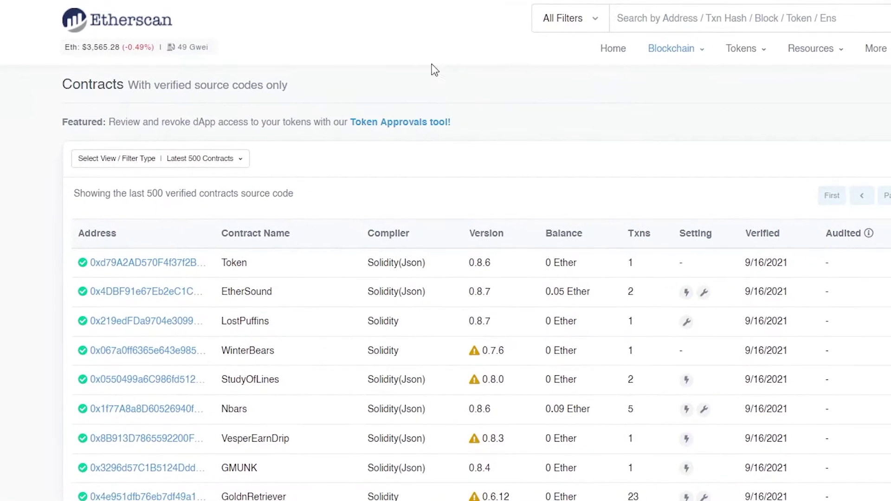
Search Etherscan for the pasted contract address and review the WKDAPE contract's transactions.
right_click(667, 18)
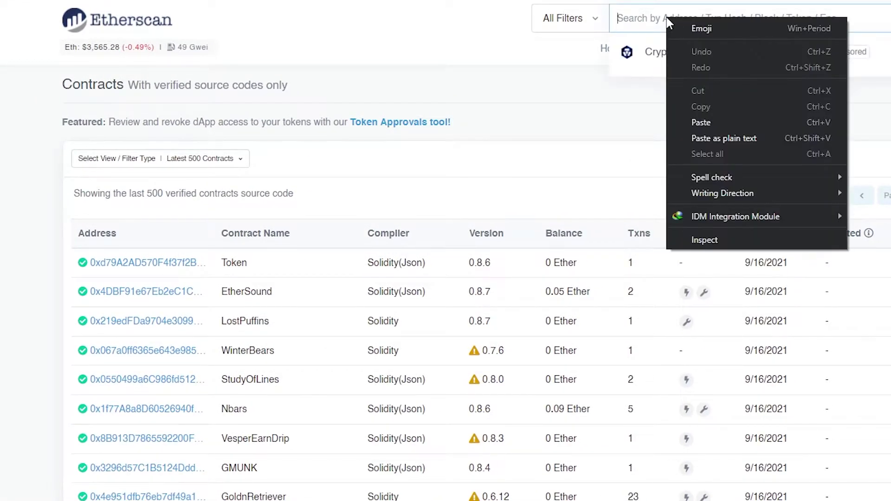
click(709, 123)
key(Return)
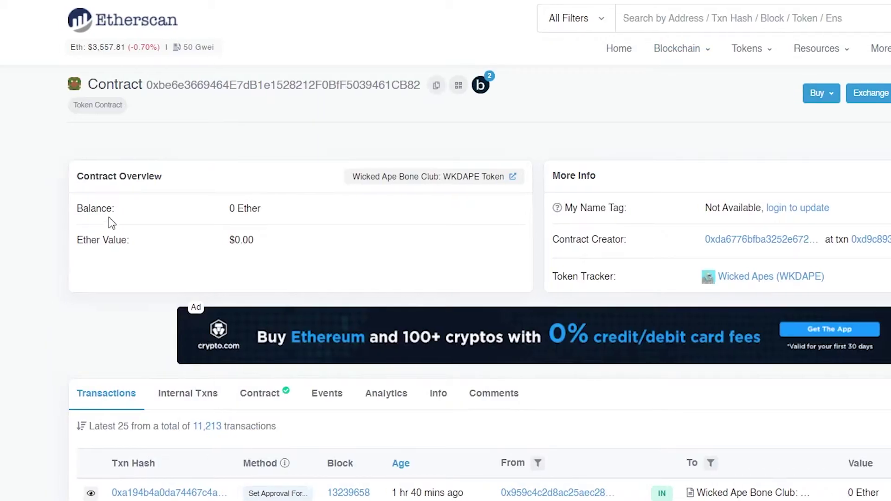
scroll(163, 163, down, 3)
scroll(163, 163, up, 3)
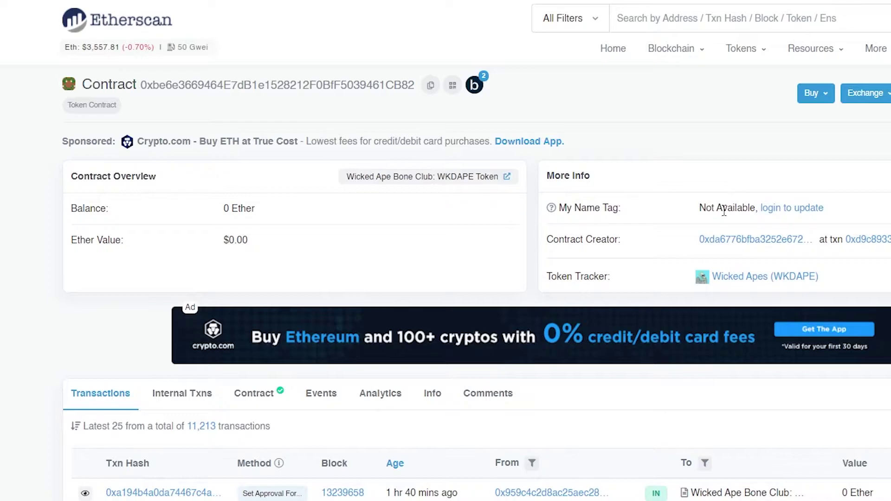
scroll(405, 224, down, 5)
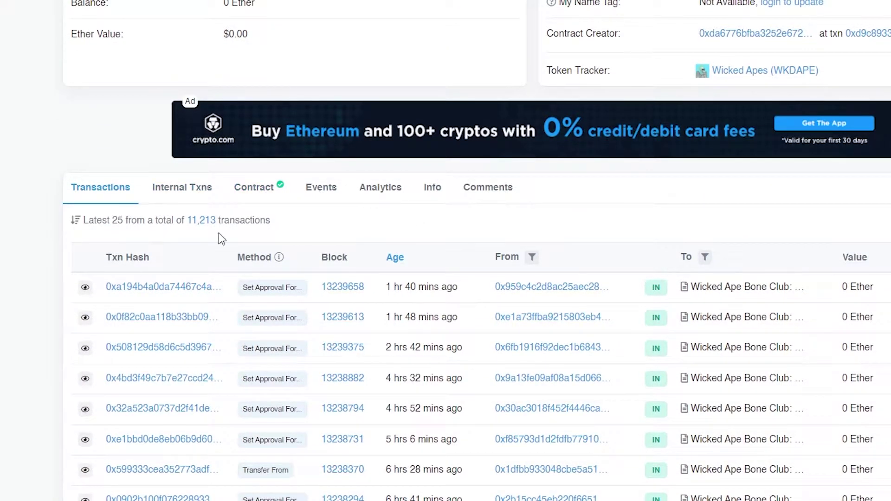
scroll(143, 291, down, 3)
scroll(143, 291, up, 3)
scroll(405, 322, down, 2)
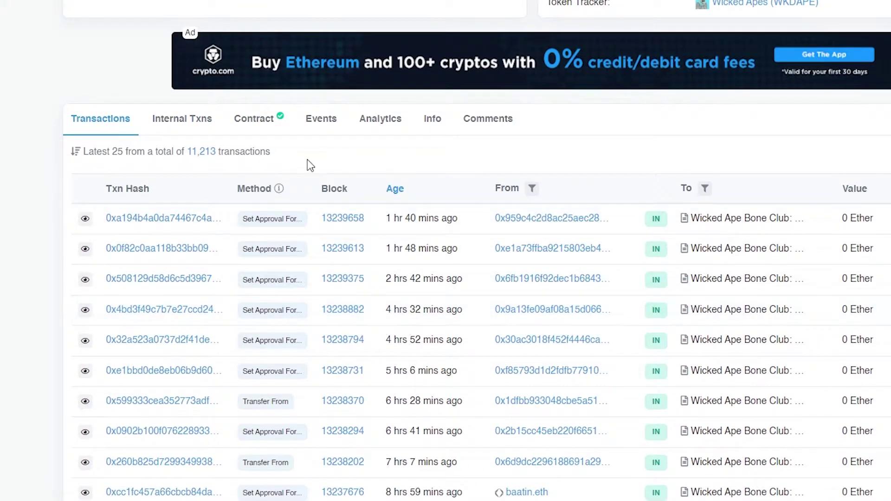
scroll(242, 305, up, 3)
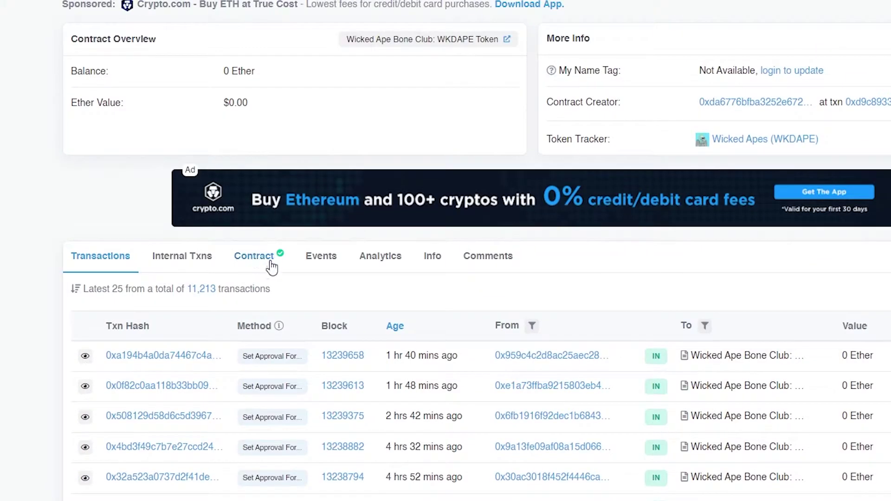
click(256, 259)
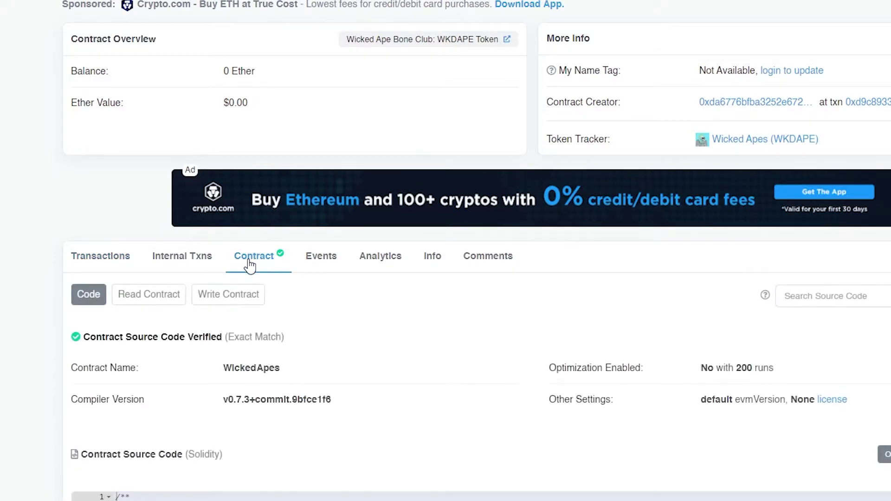
scroll(250, 259, down, 2)
scroll(362, 332, down, 2)
scroll(390, 350, up, 2)
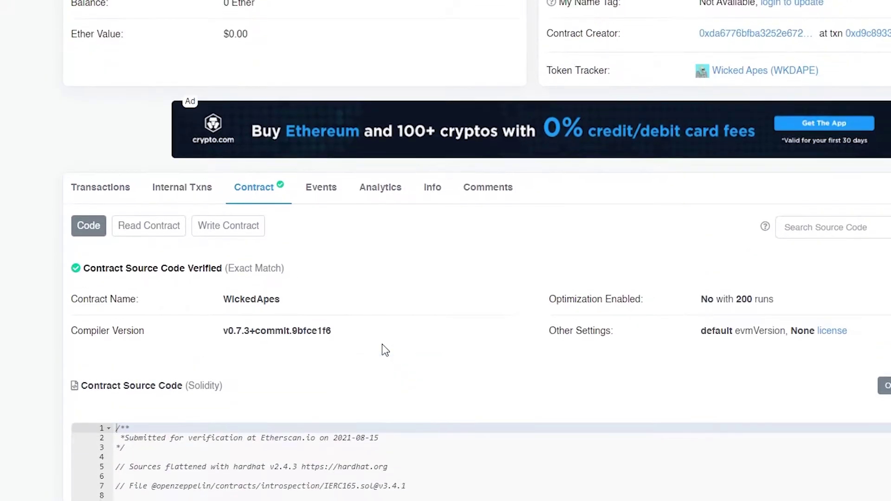
scroll(371, 344, down, 4)
scroll(180, 380, down, 6)
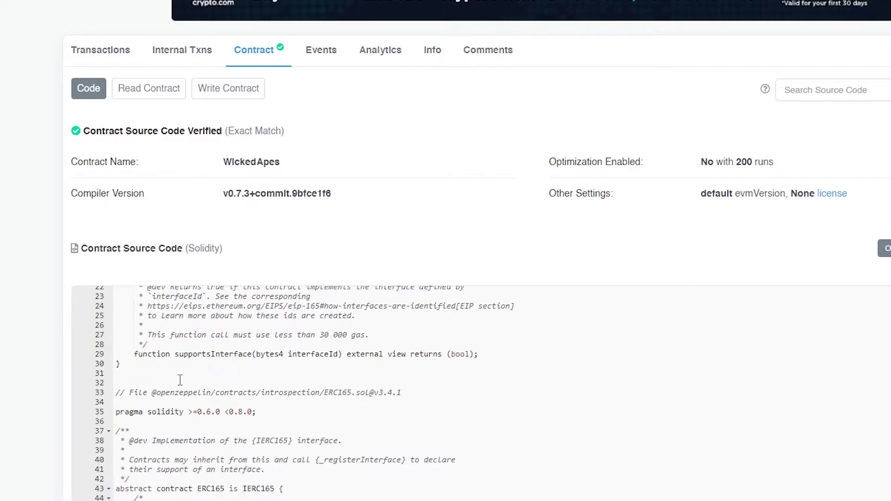
scroll(185, 287, down, 15)
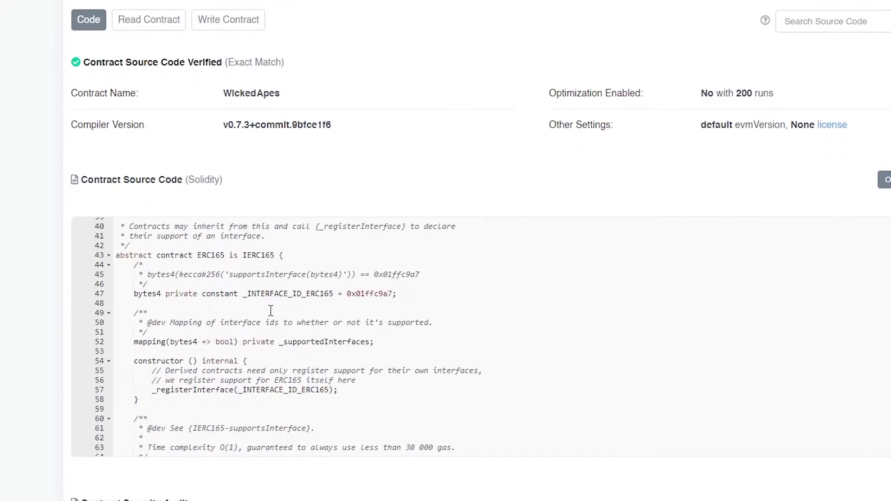
scroll(273, 324, down, 3)
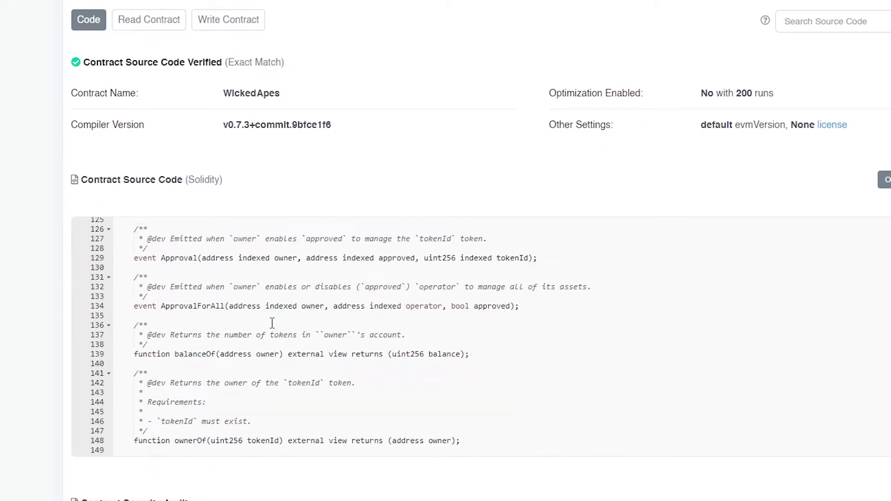
scroll(273, 323, down, 20)
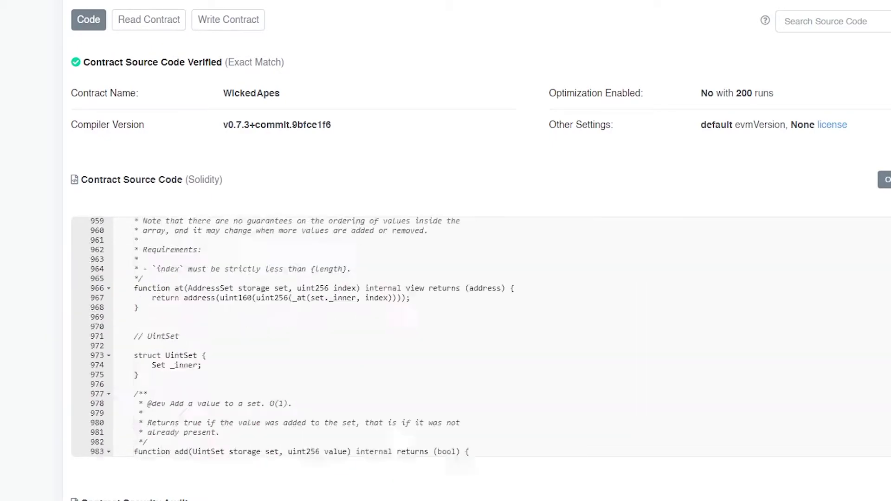
scroll(273, 324, up, 20)
scroll(273, 324, up, 20)
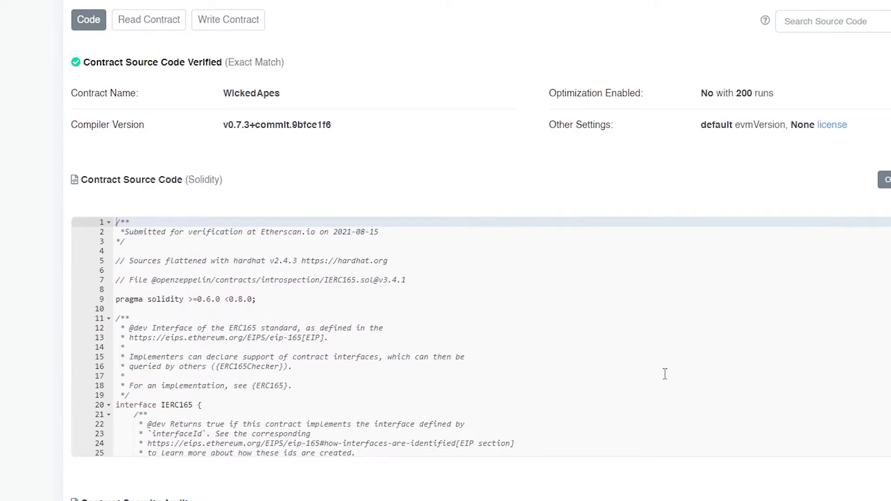
scroll(209, 358, up, 3)
scroll(341, 376, down, 1)
scroll(61, 322, down, 5)
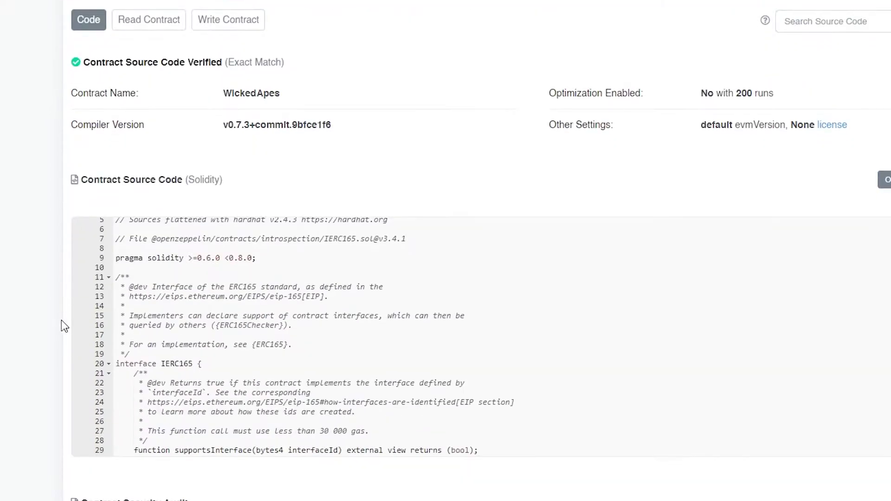
scroll(235, 290, up, 1)
scroll(361, 434, down, 5)
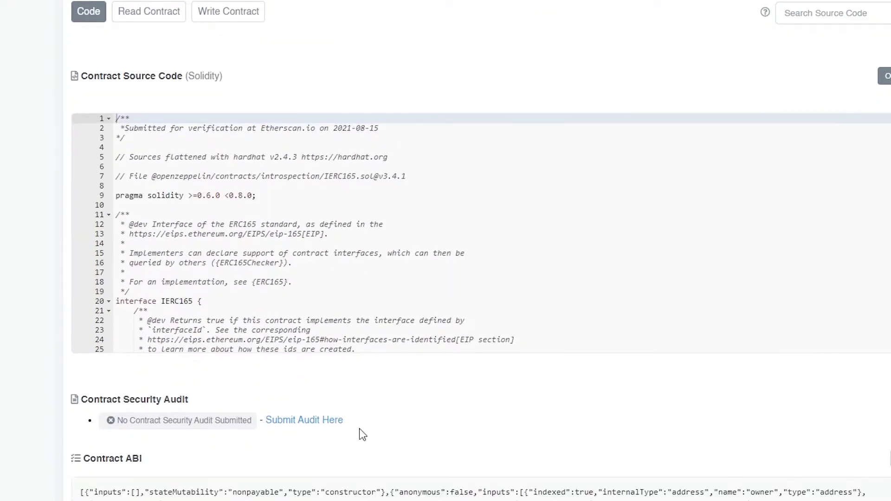
scroll(275, 376, down, 3)
scroll(274, 376, down, 5)
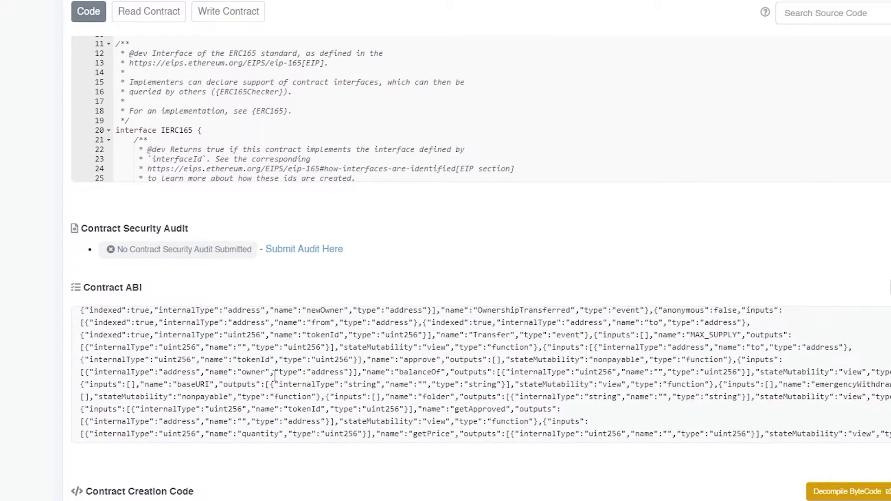
scroll(250, 420, down, 2)
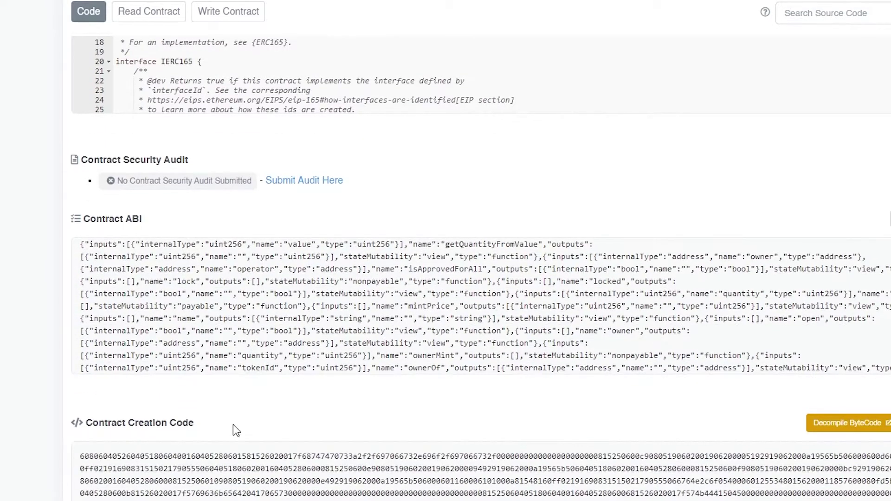
scroll(264, 306, down, 6)
scroll(258, 298, down, 2)
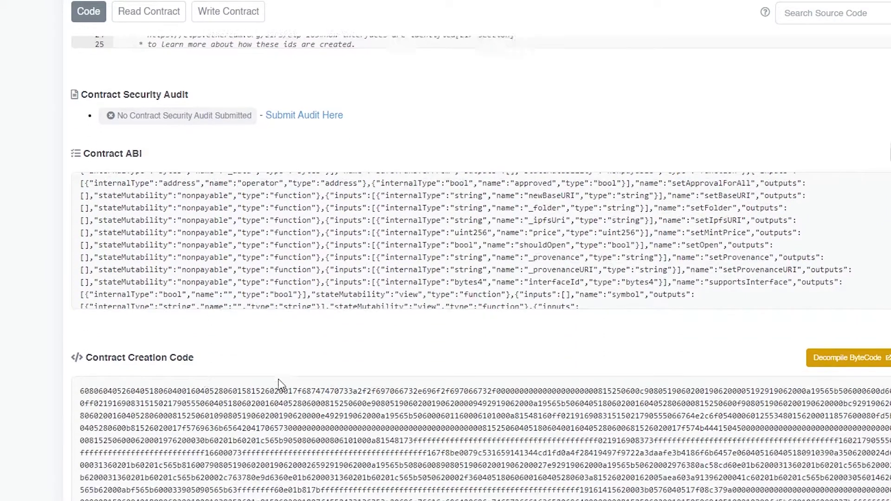
scroll(278, 399, down, 3)
scroll(258, 423, down, 8)
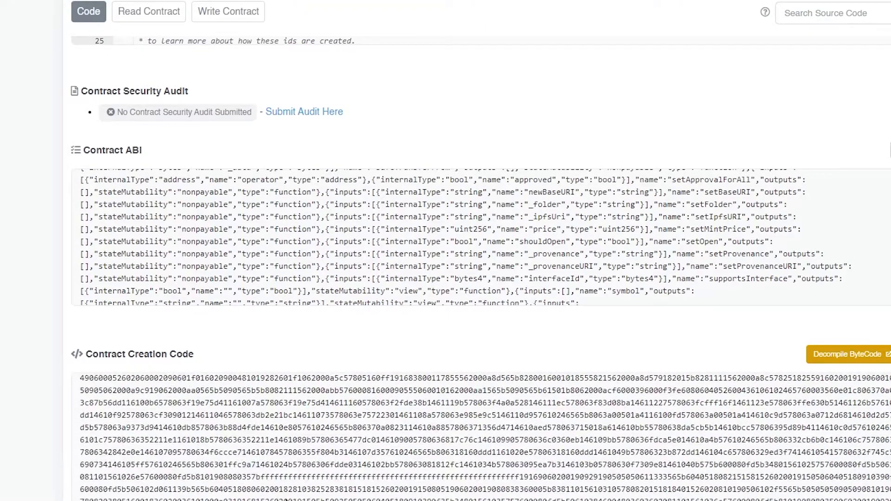
scroll(300, 377, down, 2)
scroll(299, 377, down, 8)
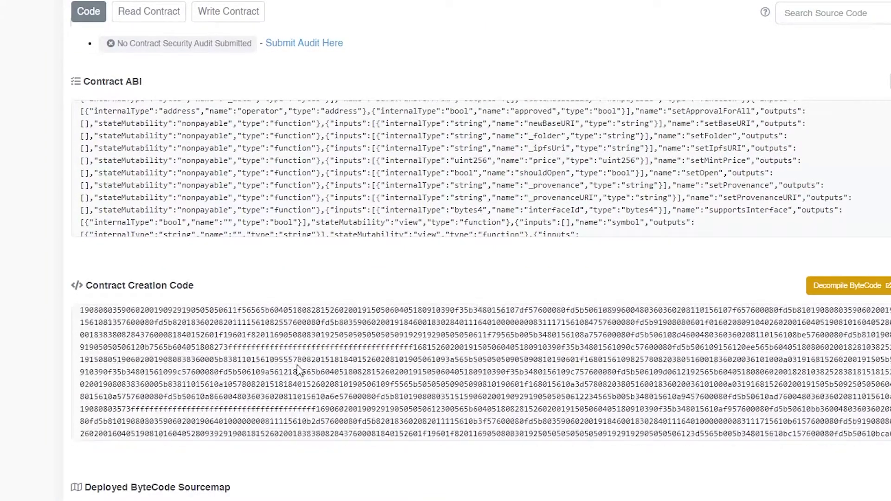
scroll(299, 371, down, 8)
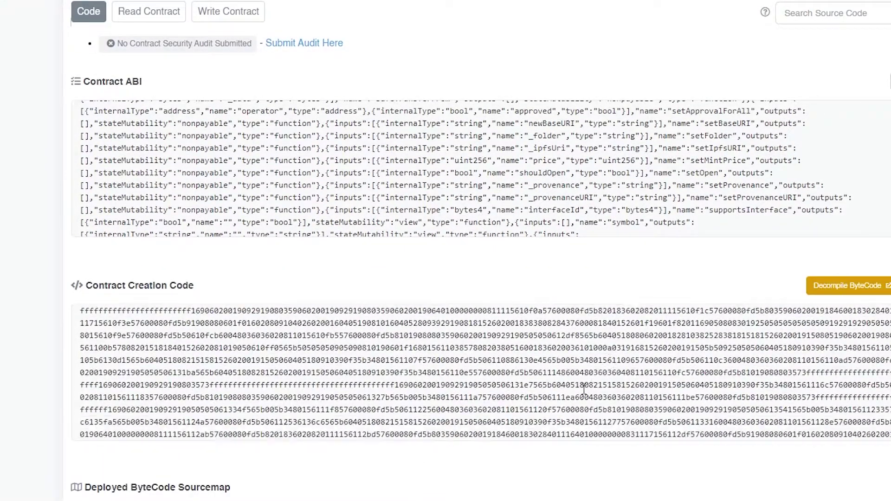
scroll(695, 358, down, 6)
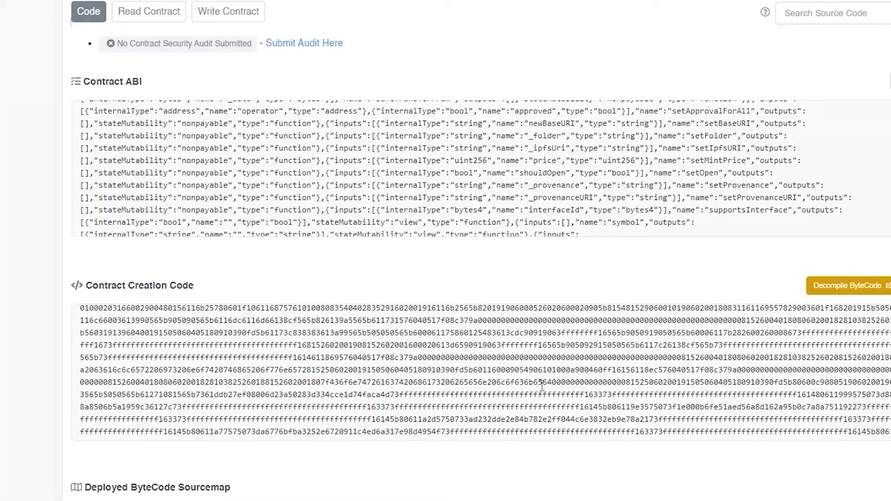
scroll(517, 382, down, 3)
scroll(517, 382, down, 3)
scroll(520, 475, up, 15)
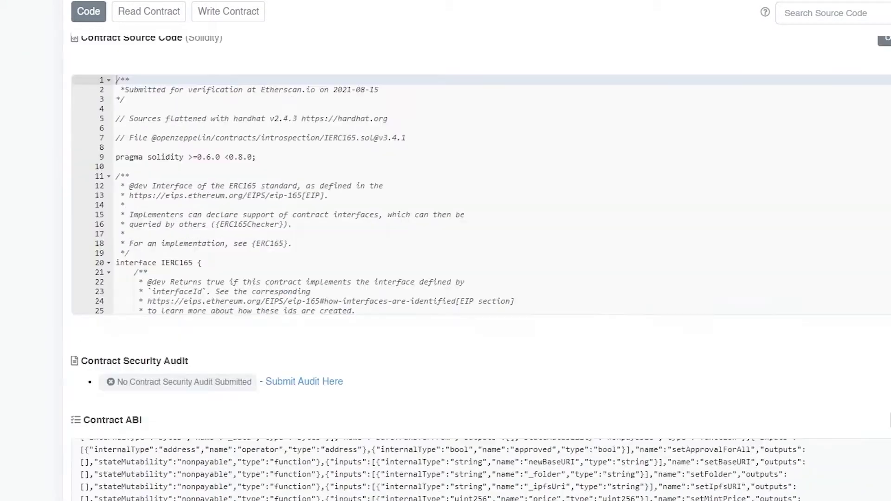
scroll(480, 418, down, 3)
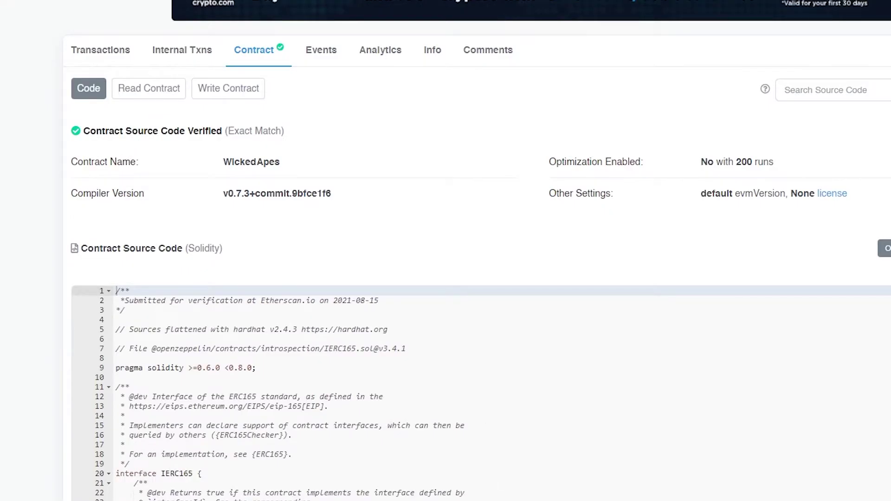
scroll(356, 371, up, 6)
scroll(179, 348, down, 3)
scroll(193, 313, up, 2)
scroll(357, 344, down, 3)
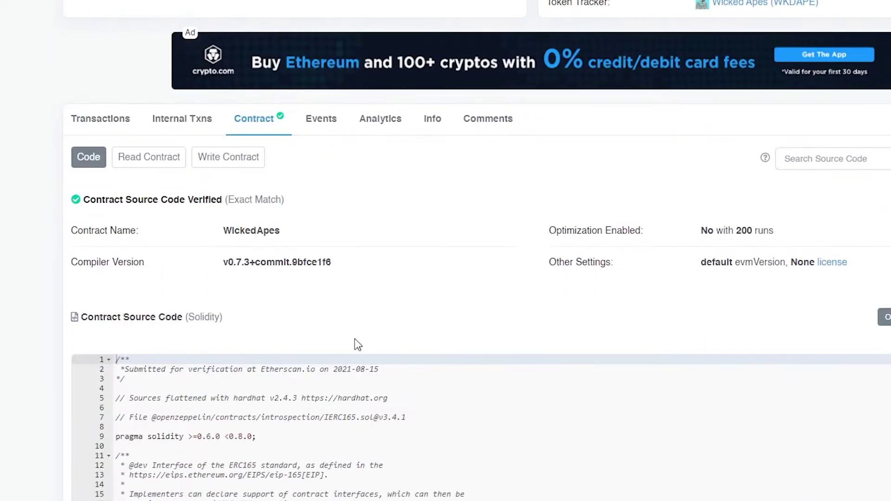
scroll(358, 344, down, 3)
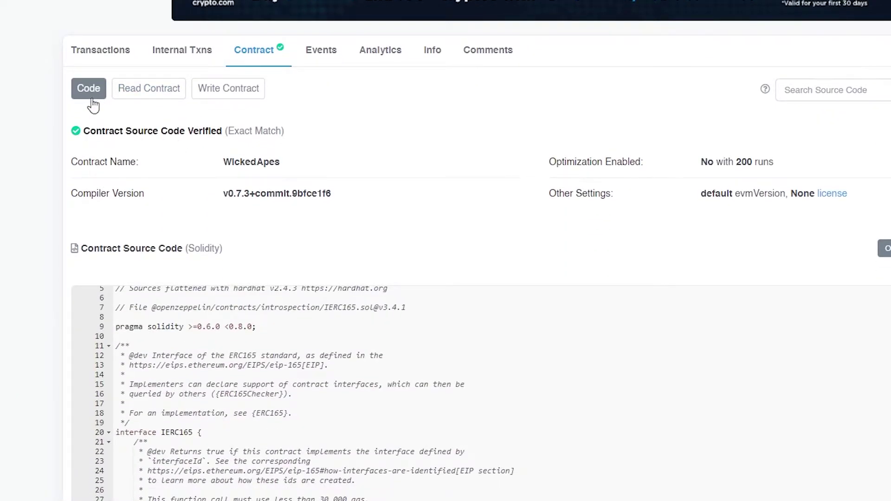
Switch to Read Contract and check the MAX_SUPPLY and balanceOf functions.
click(145, 100)
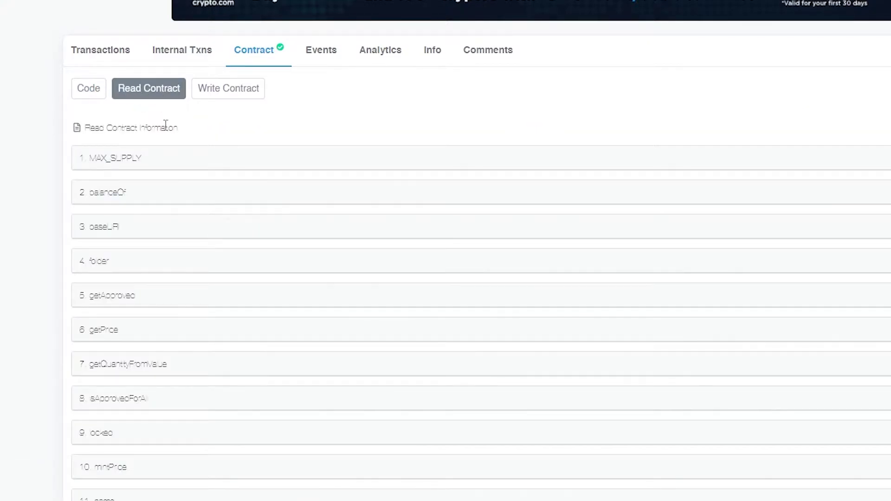
scroll(134, 165, down, 5)
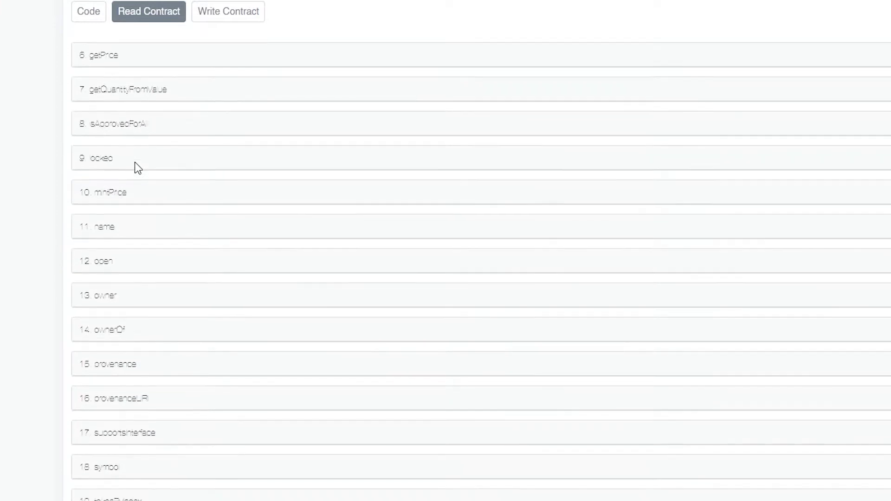
scroll(135, 167, down, 3)
scroll(195, 449, up, 5)
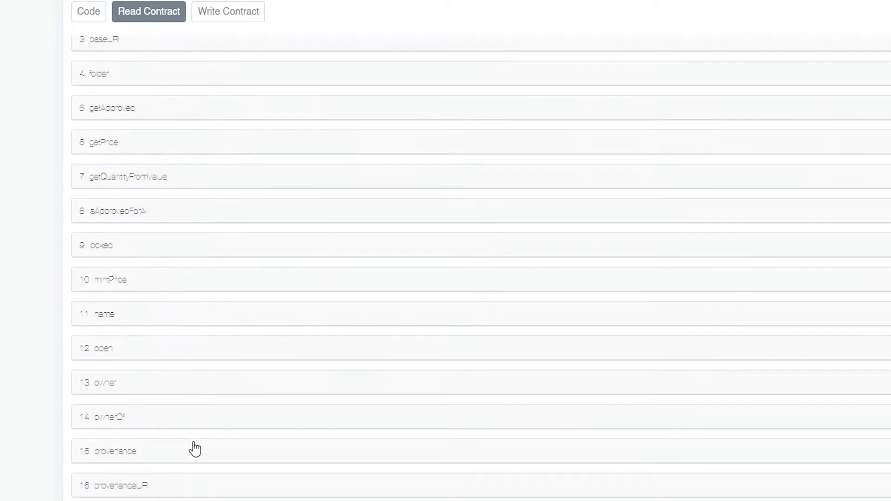
scroll(139, 294, up, 5)
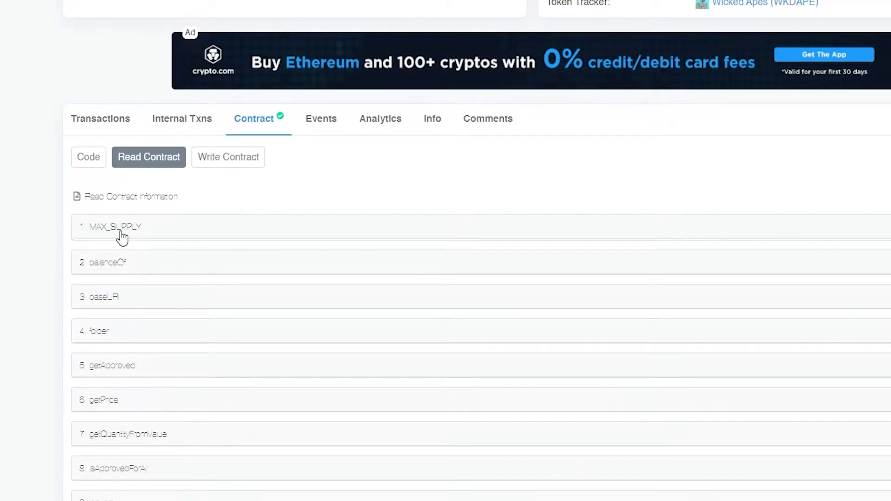
click(121, 231)
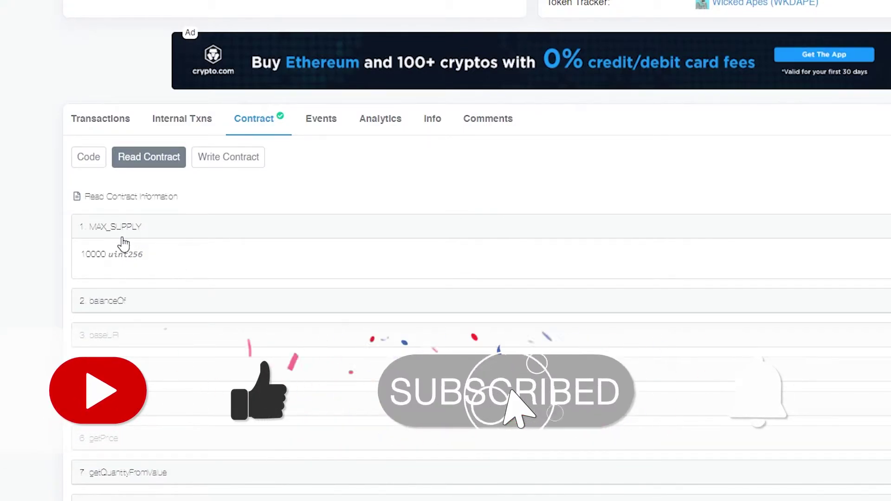
click(103, 230)
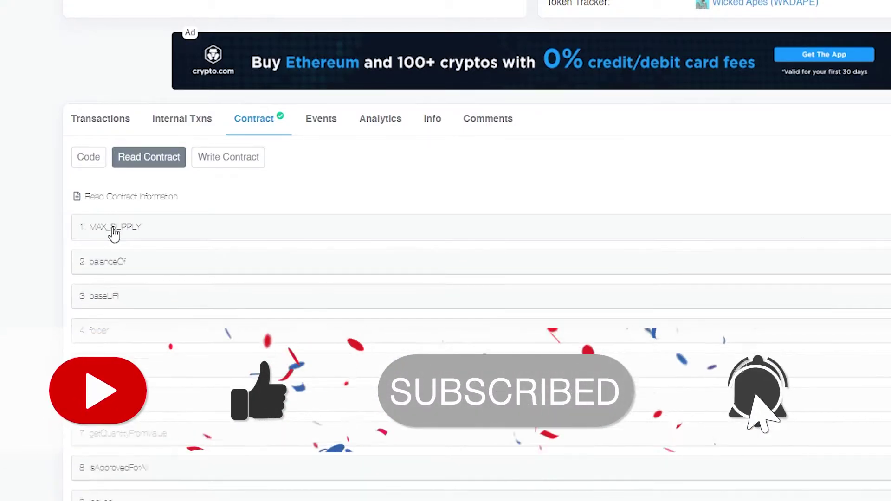
click(123, 263)
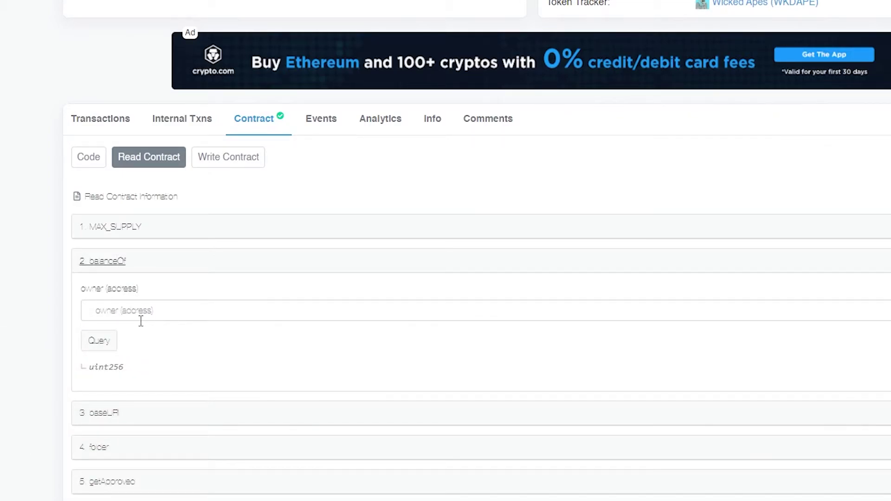
click(119, 262)
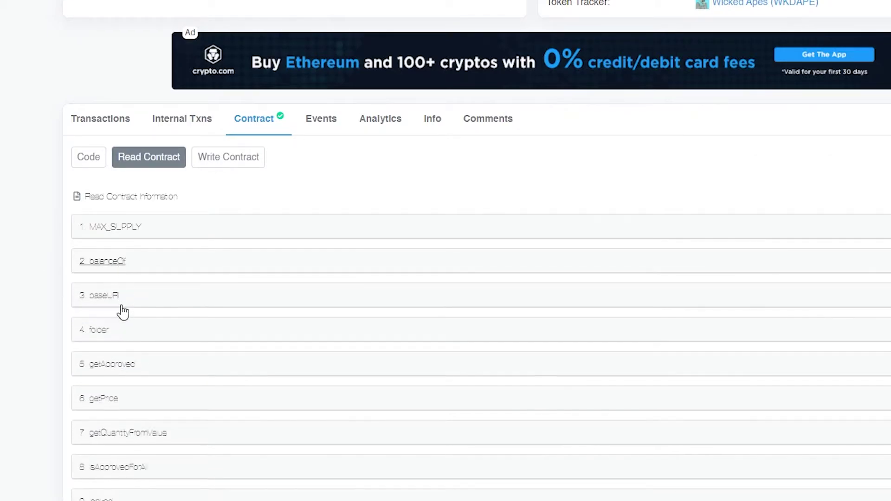
Scroll down the read functions and check the mintPrice value.
scroll(122, 305, down, 2)
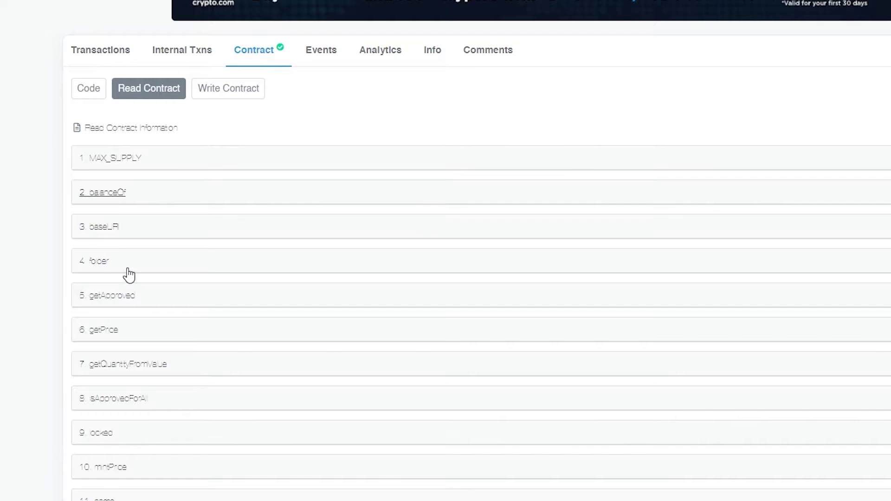
scroll(131, 291, down, 2)
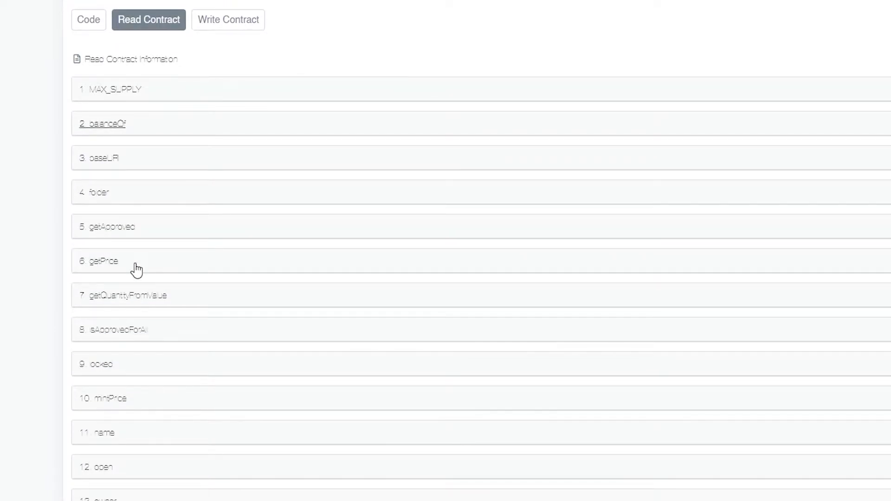
scroll(136, 270, up, 2)
scroll(137, 270, down, 6)
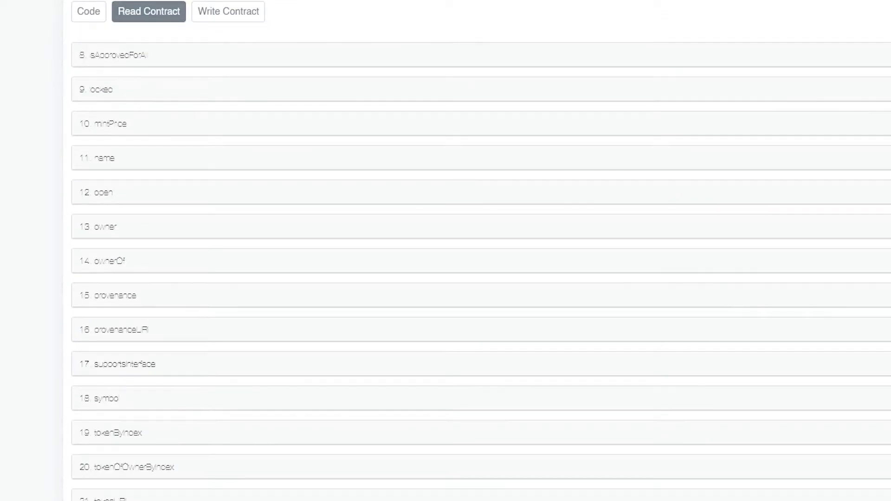
scroll(481, 274, up, 1)
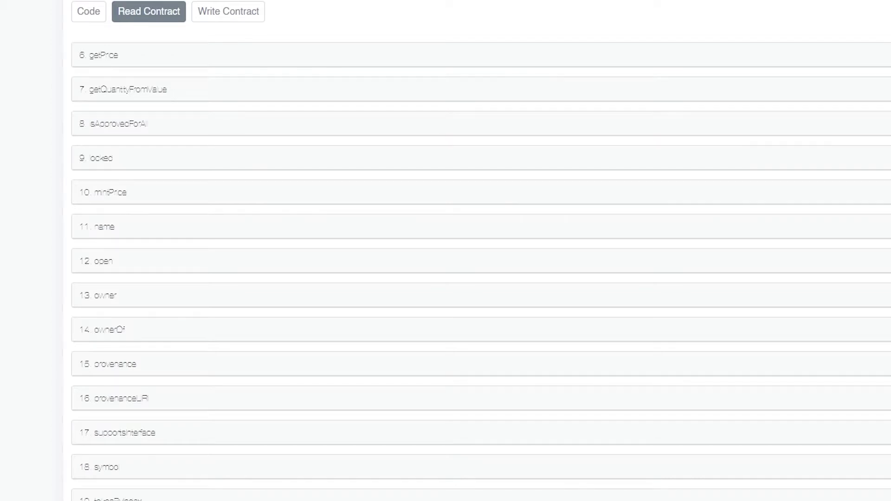
scroll(481, 260, down, 1)
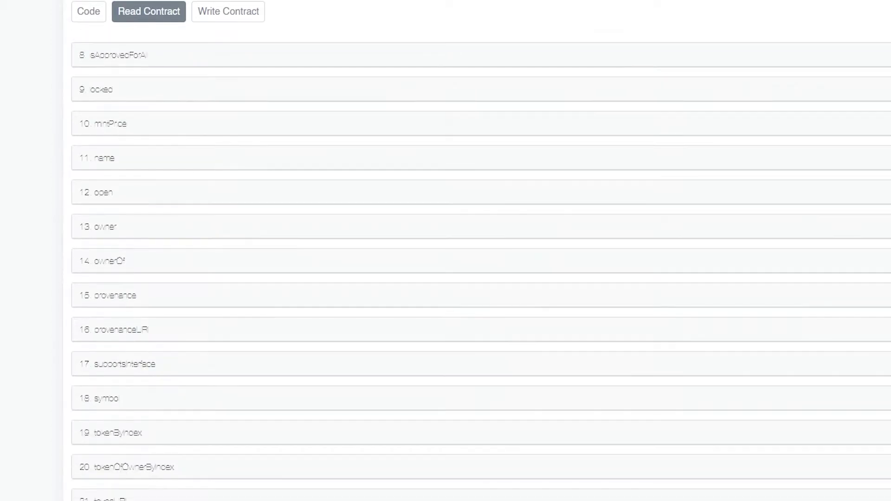
scroll(481, 260, up, 5)
scroll(481, 259, up, 2)
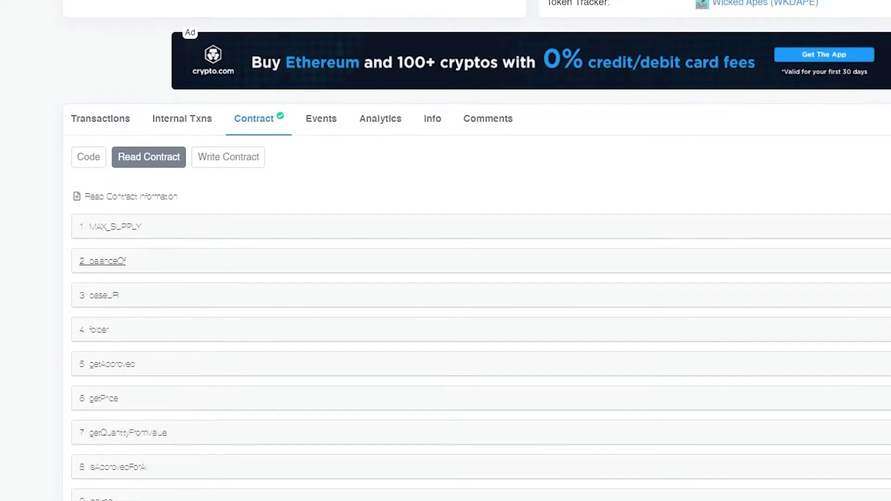
scroll(481, 259, down, 3)
scroll(125, 472, down, 6)
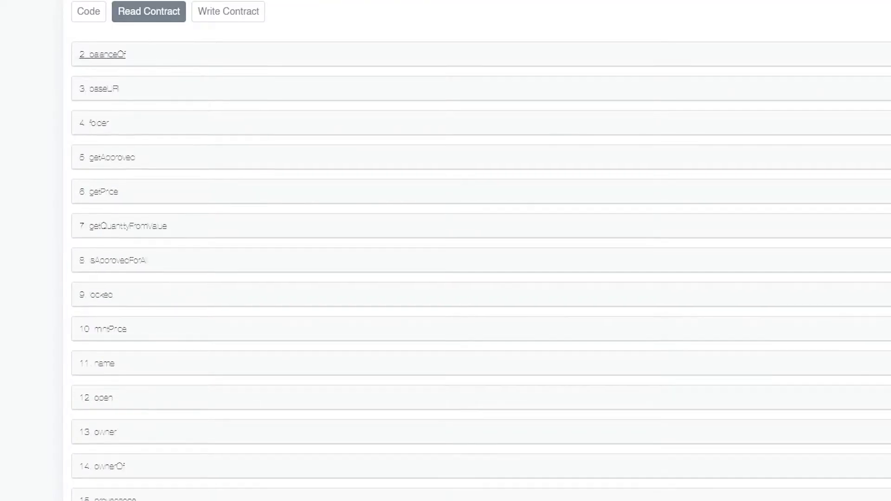
scroll(118, 473, up, 7)
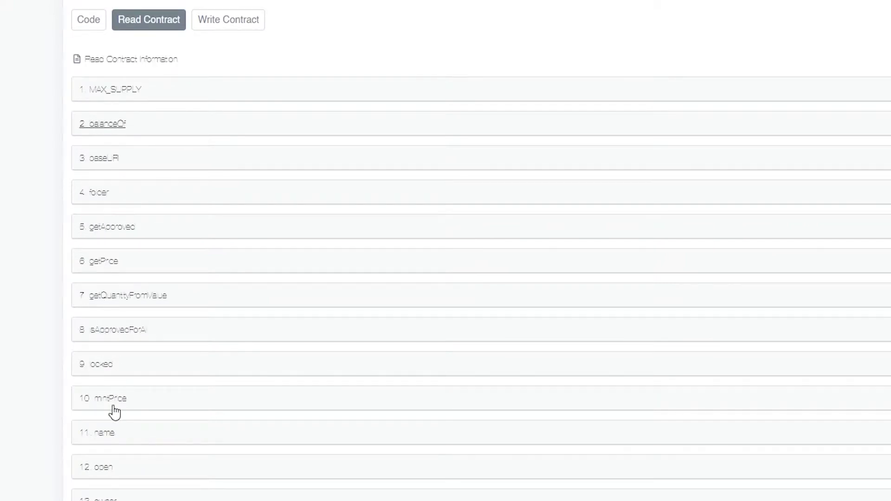
scroll(113, 403, up, 2)
scroll(114, 407, down, 3)
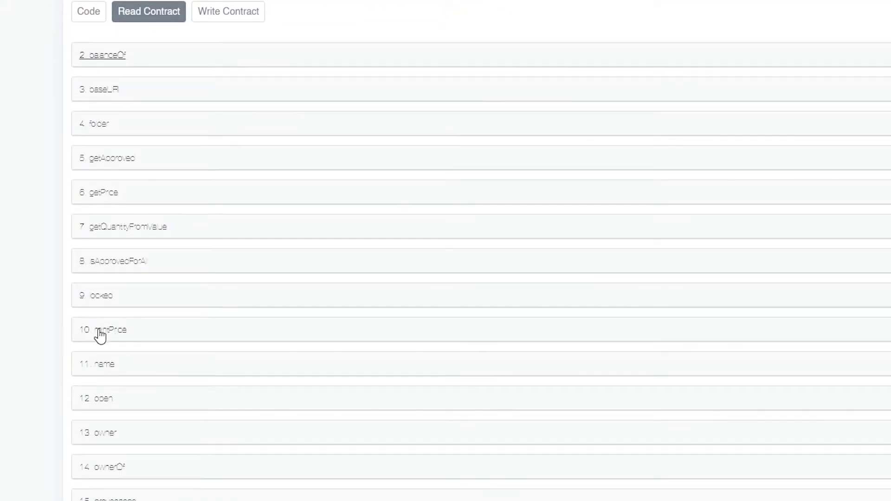
click(116, 331)
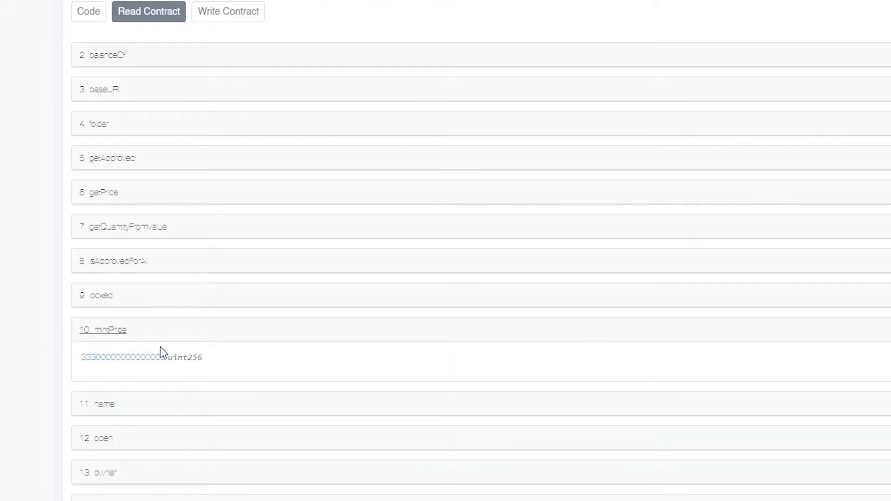
double_click(115, 358)
click(147, 340)
scroll(155, 328, up, 5)
scroll(154, 451, down, 4)
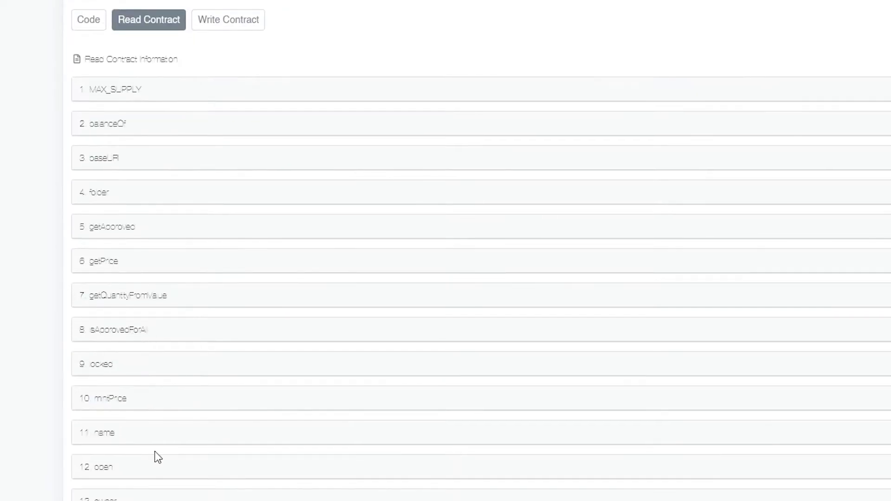
click(123, 406)
click(124, 406)
scroll(164, 442, down, 1)
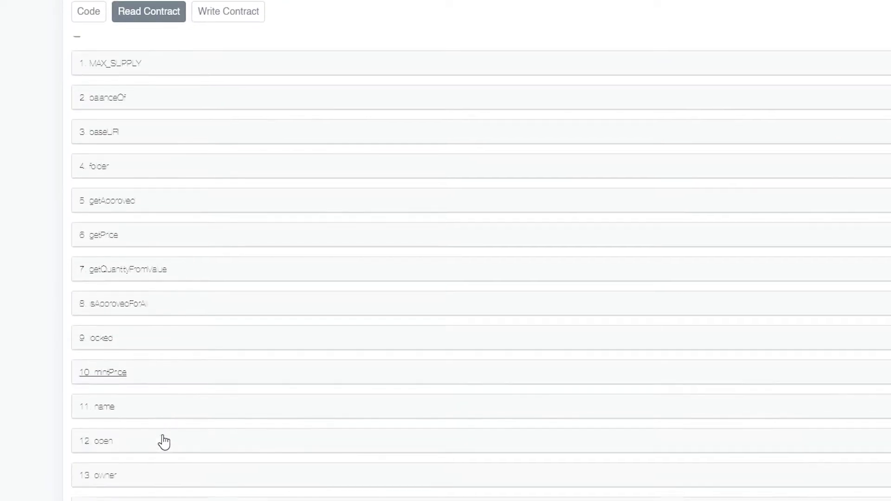
scroll(164, 442, down, 4)
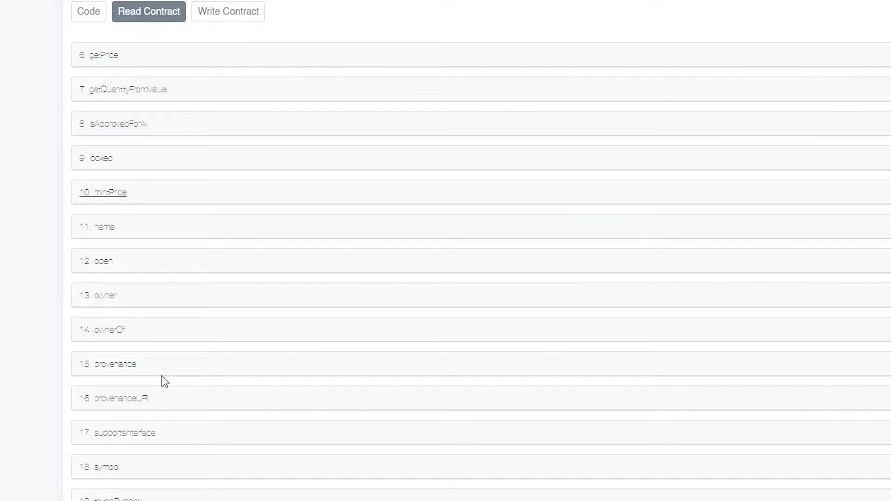
scroll(229, 196, up, 5)
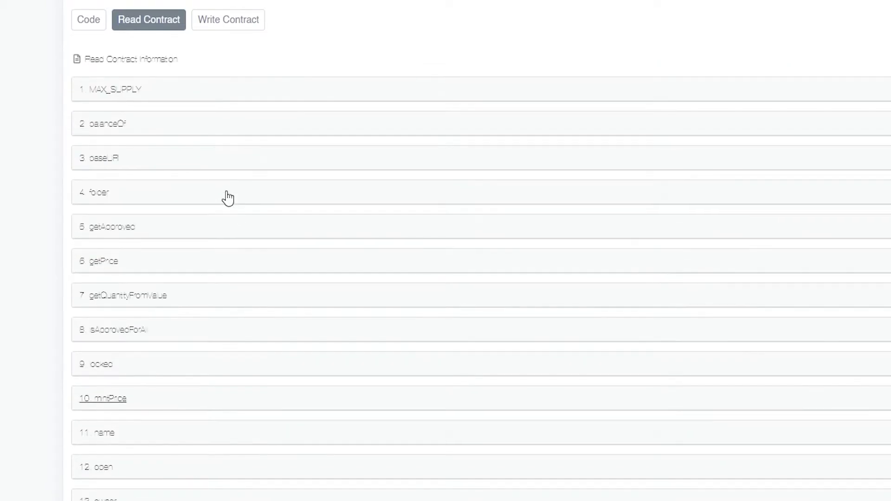
Open the Write Contract tab and scroll through its functions.
click(227, 238)
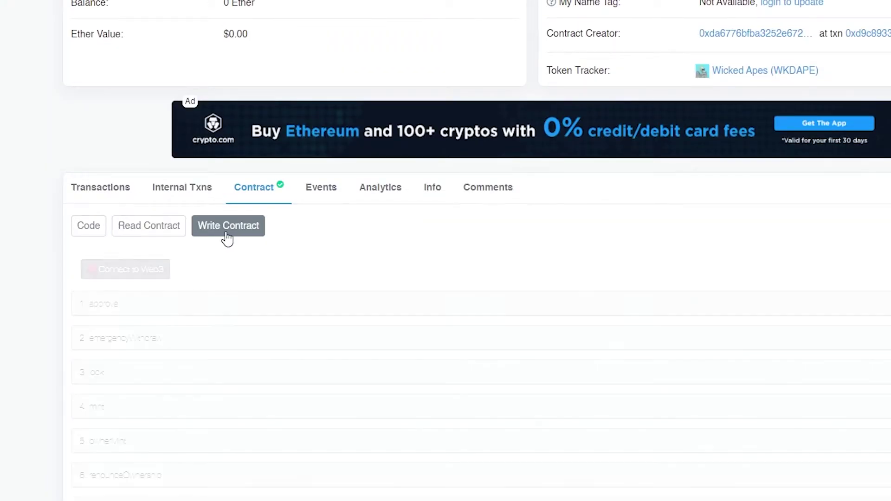
scroll(226, 235, down, 5)
scroll(228, 232, down, 3)
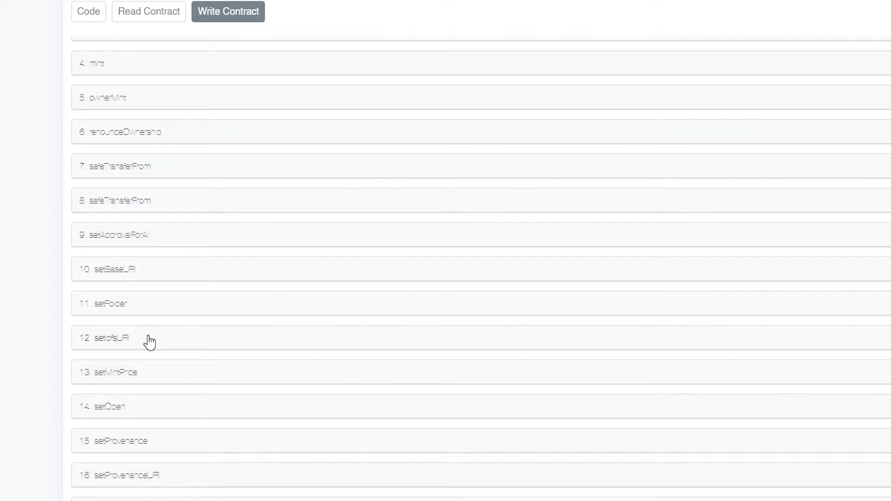
scroll(94, 360, down, 3)
scroll(121, 371, up, 3)
scroll(110, 185, up, 2)
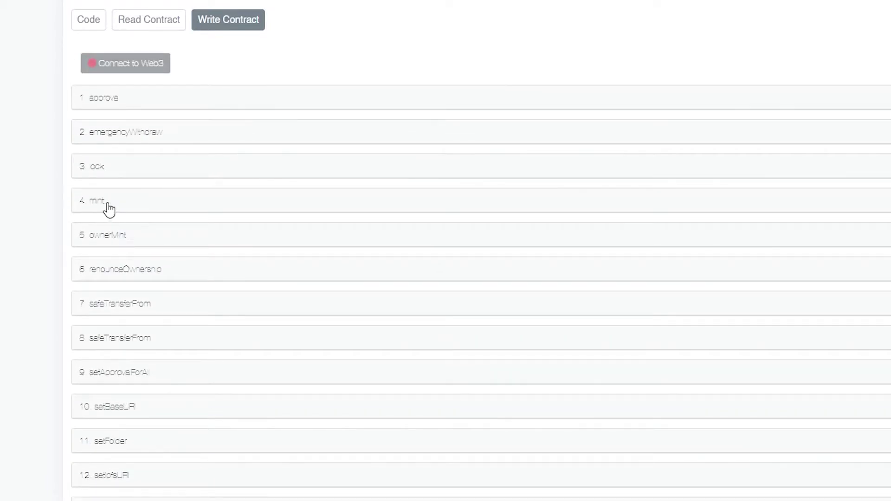
scroll(108, 207, up, 2)
Expand '4. mint' and click into its payableAmount and quantity fields.
click(122, 278)
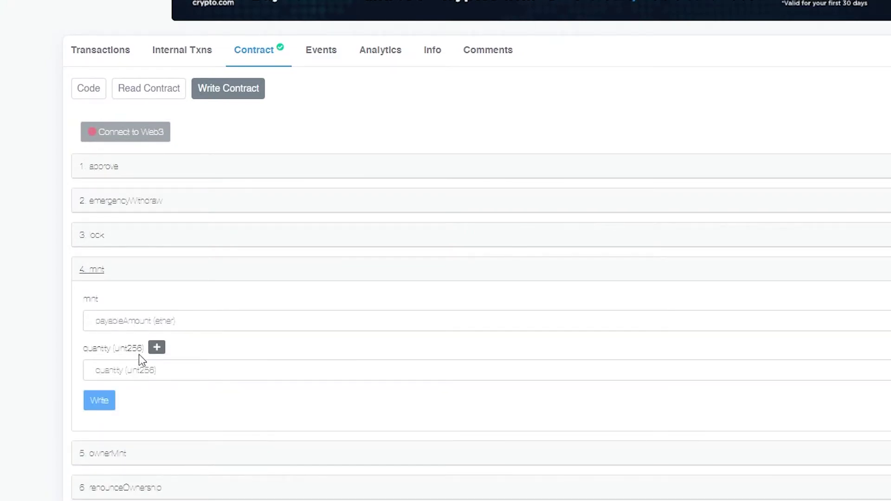
click(102, 321)
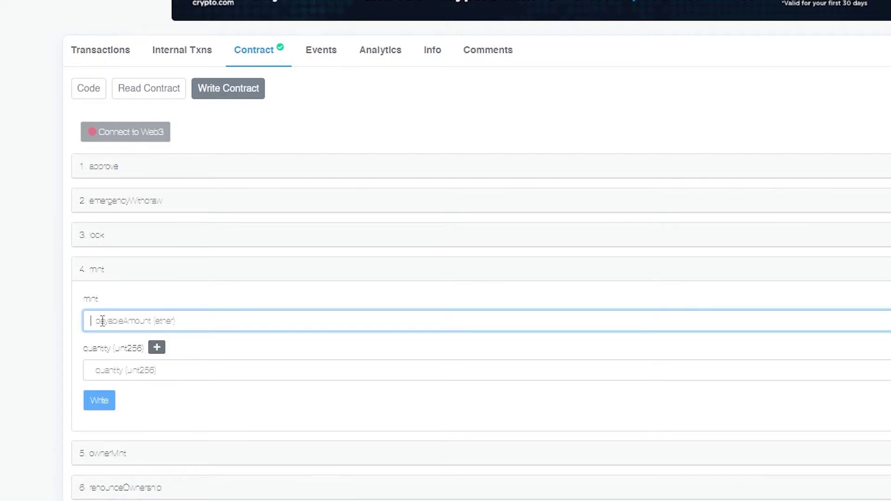
click(116, 375)
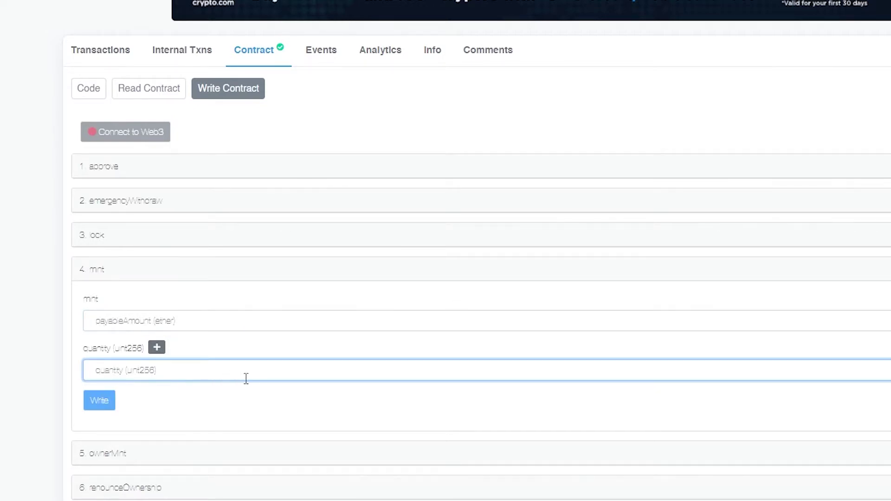
click(161, 320)
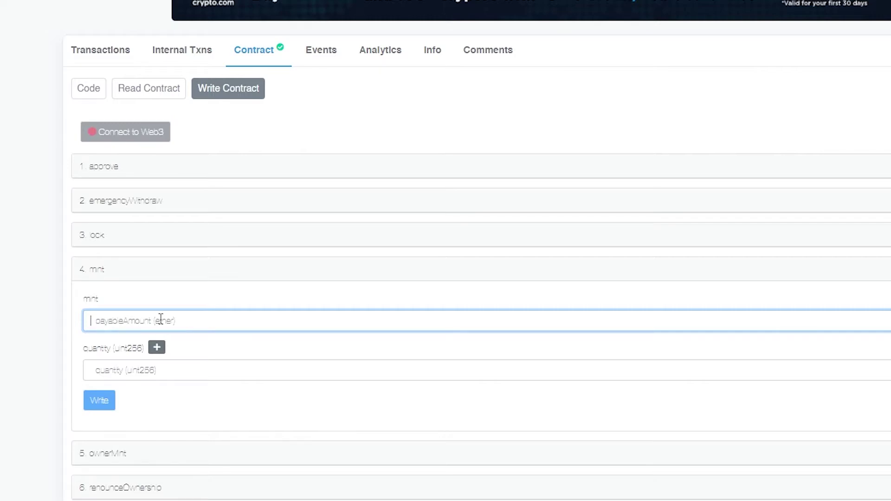
Copy the 0.09 top-bid price from the Wicked Ape #1510 page.
click(206, 380)
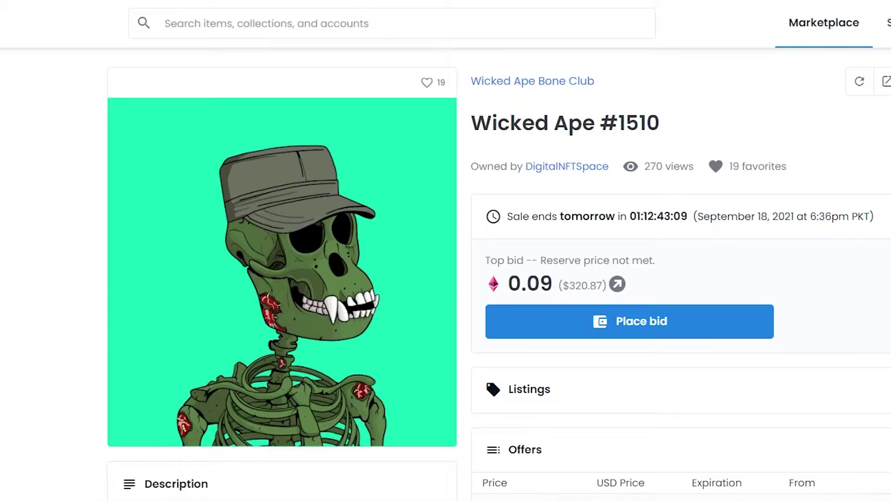
drag(509, 284, 540, 284)
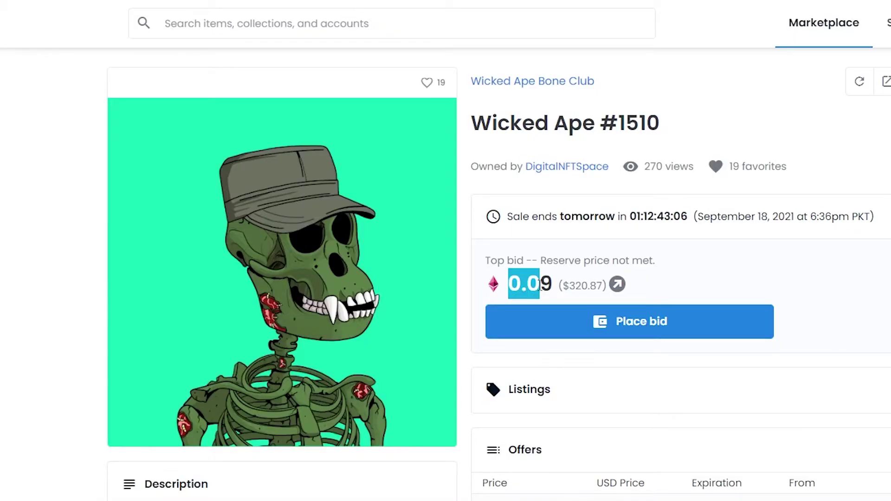
click(540, 293)
double_click(551, 284)
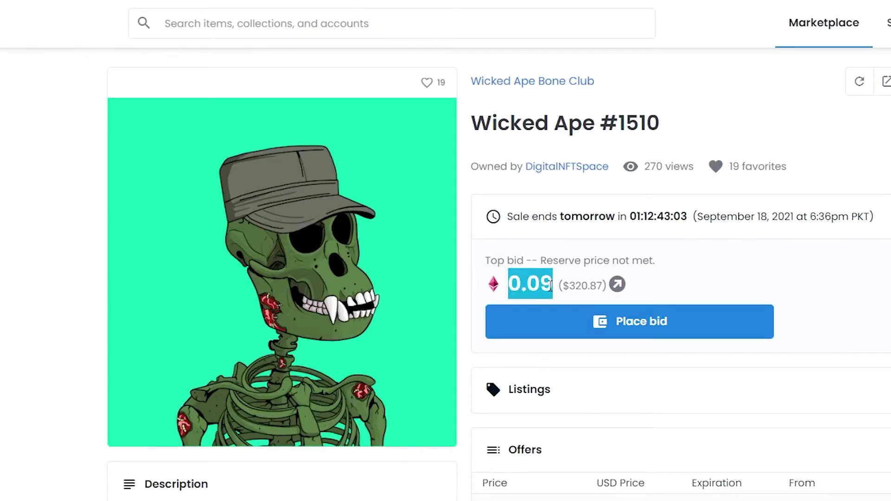
right_click(550, 285)
click(570, 299)
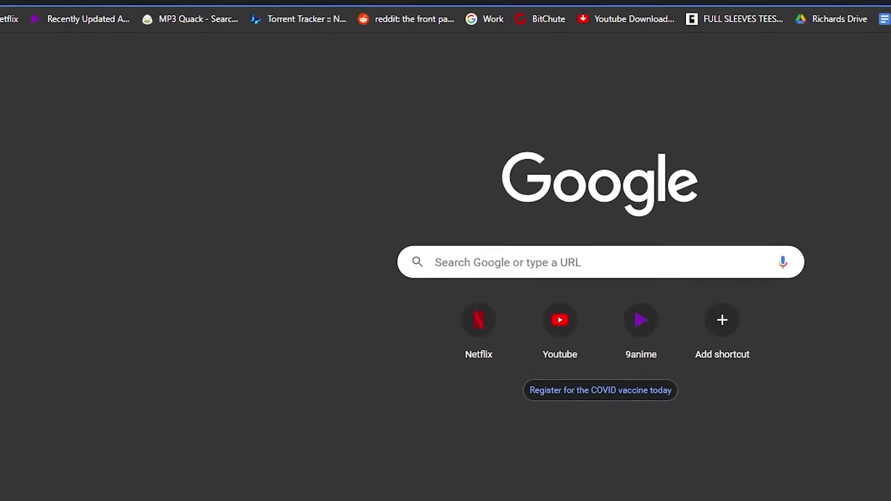
Calculate 0.09 x 5 in a Google search to get 0.45 for five apes.
click(481, 13)
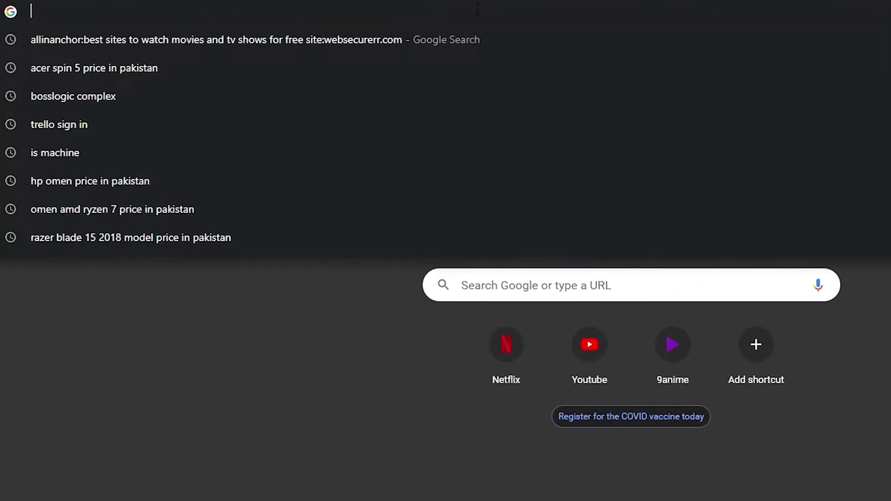
key(ctrl+v)
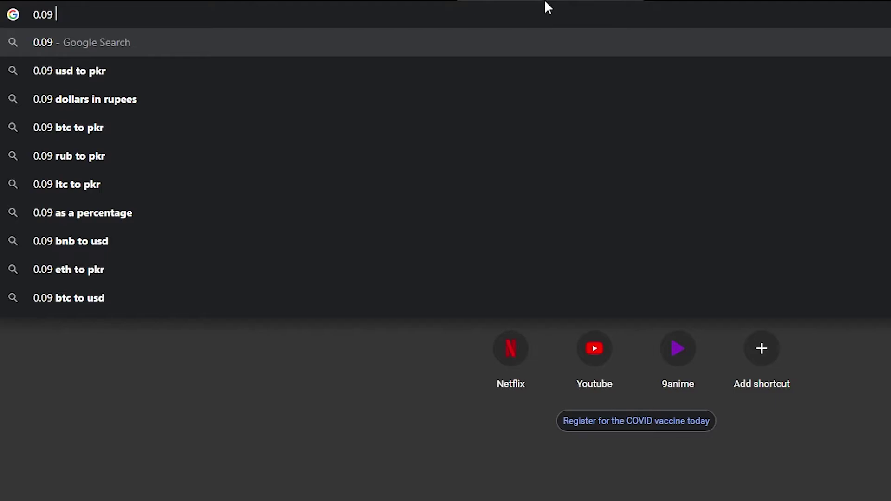
text(x 5)
key(Return)
double_click(534, 231)
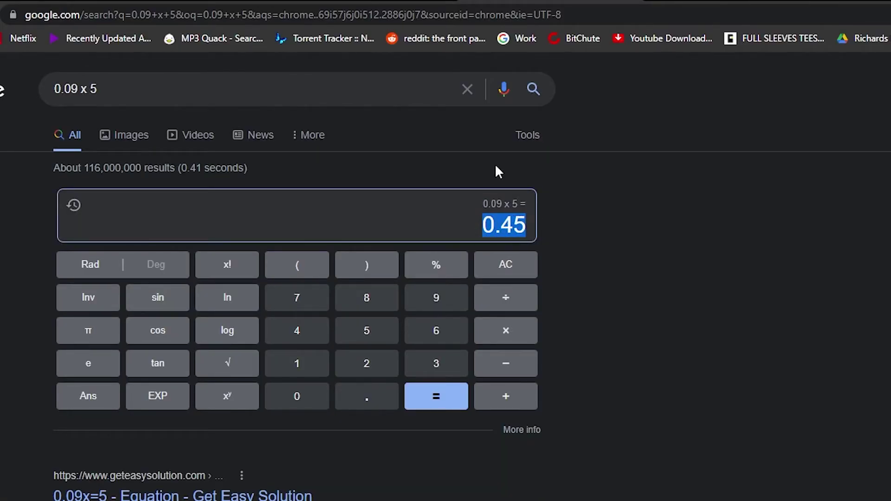
key(ctrl+Tab)
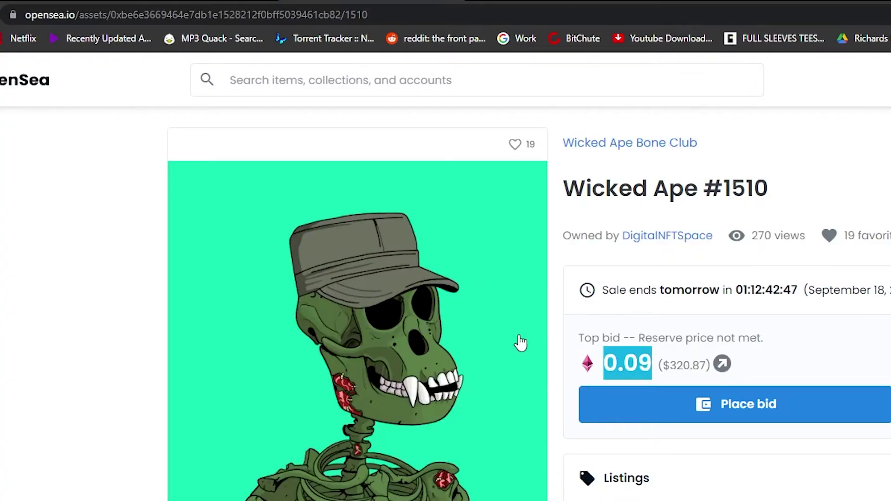
key(ctrl+Tab)
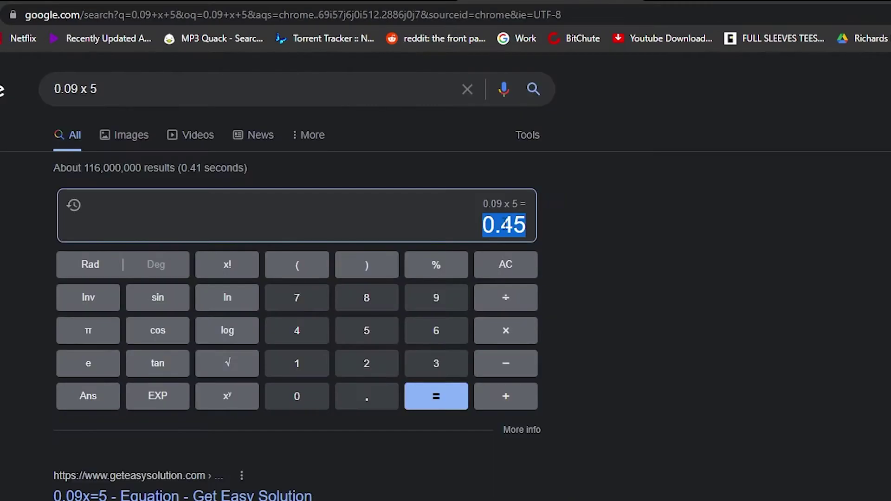
Enter payableAmount 0.45 and quantity 5 in mint, try Write, and dismiss the wallet alert.
click(503, 224)
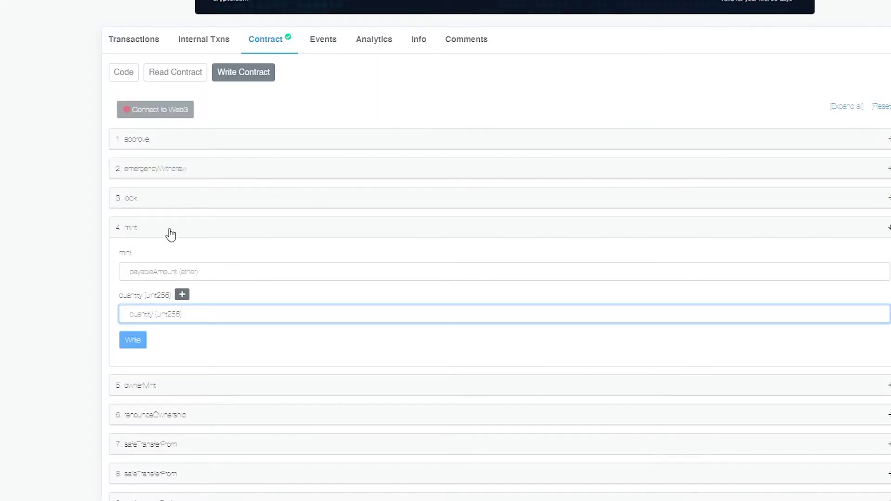
click(153, 275)
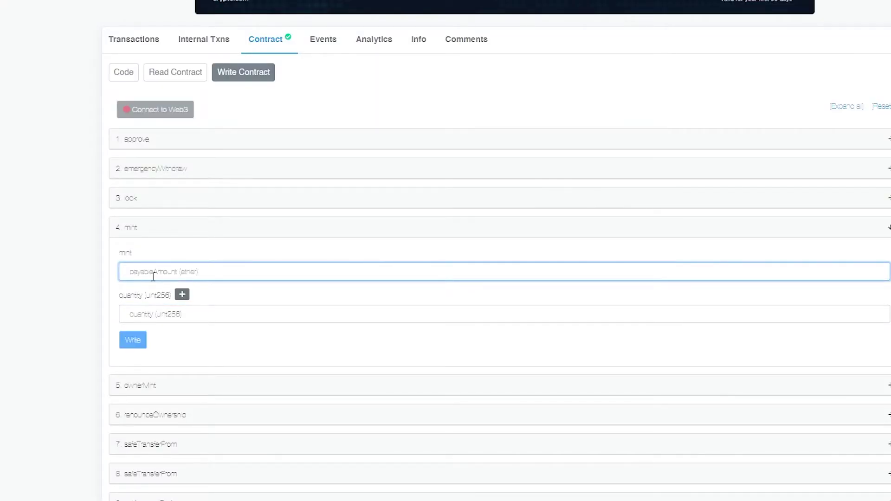
text(0.45)
click(181, 315)
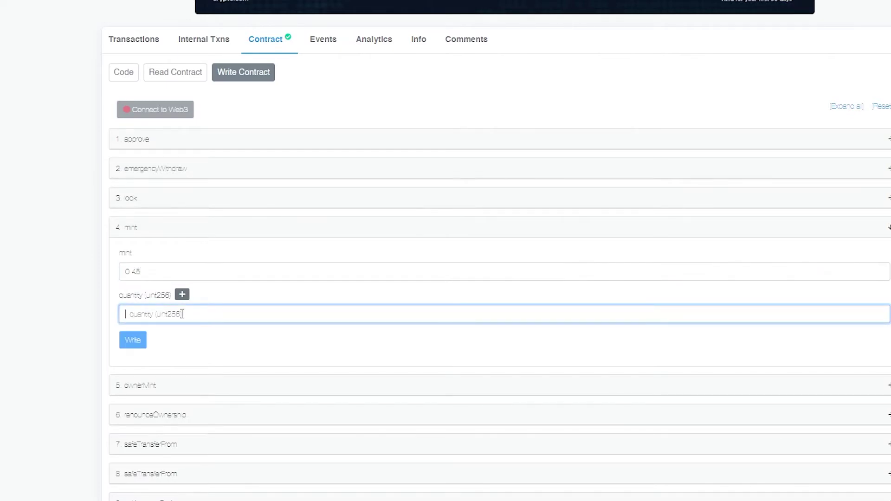
text(5)
click(133, 347)
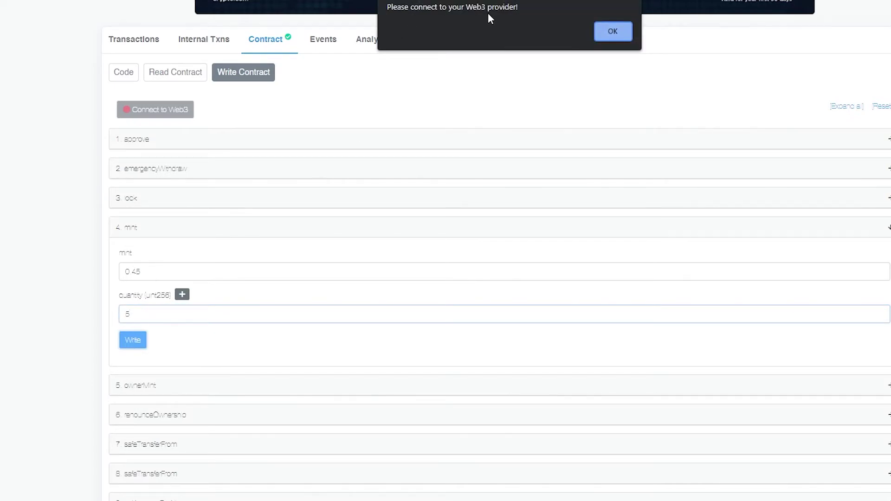
click(604, 33)
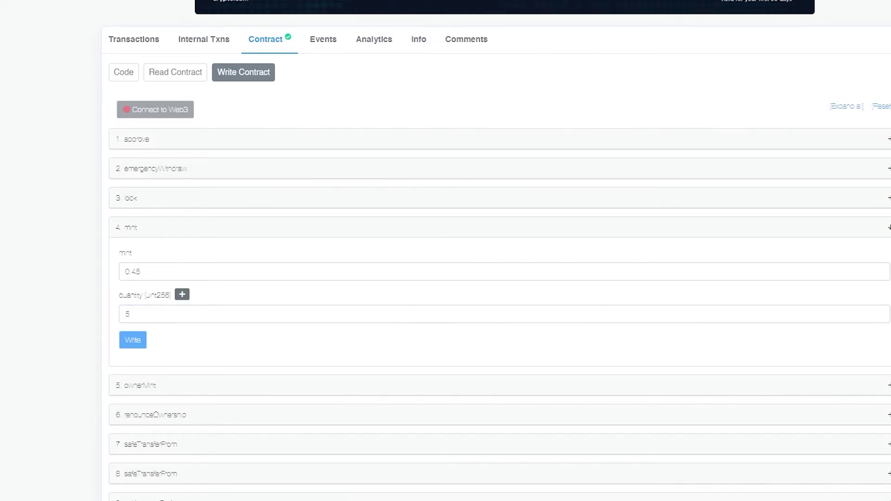
Look over the contract's verified source code, then return to its Write Contract functions.
scroll(464, 251, up, 6)
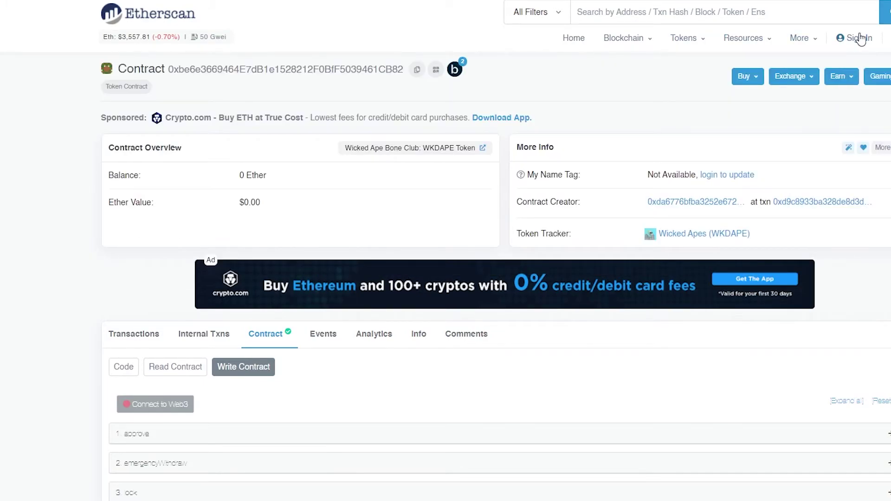
scroll(510, 209, down, 4)
scroll(355, 426, down, 1)
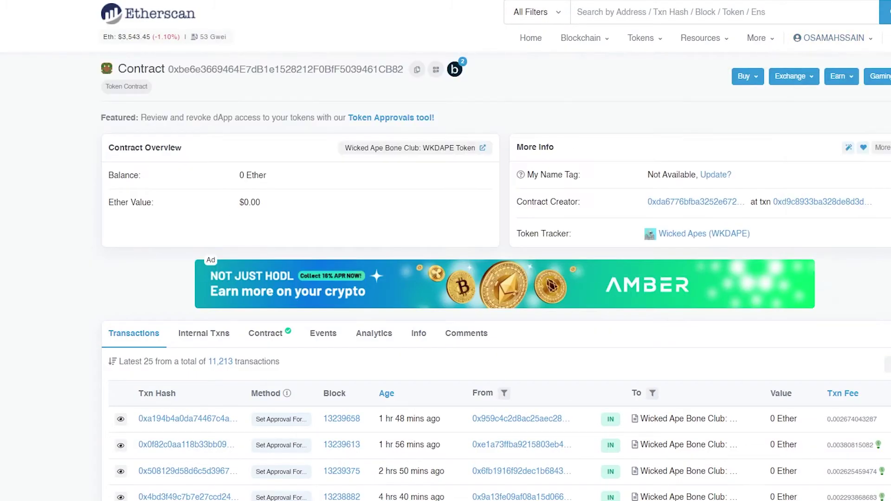
scroll(288, 157, down, 4)
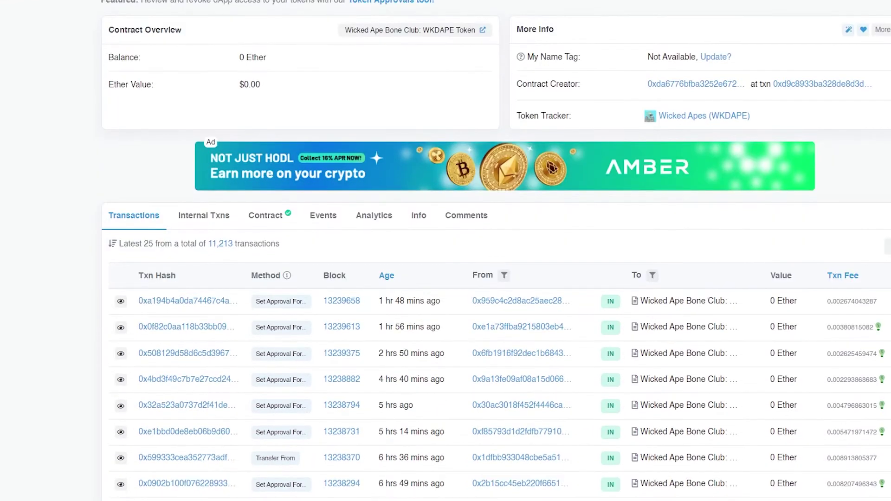
scroll(287, 157, up, 4)
scroll(414, 160, down, 5)
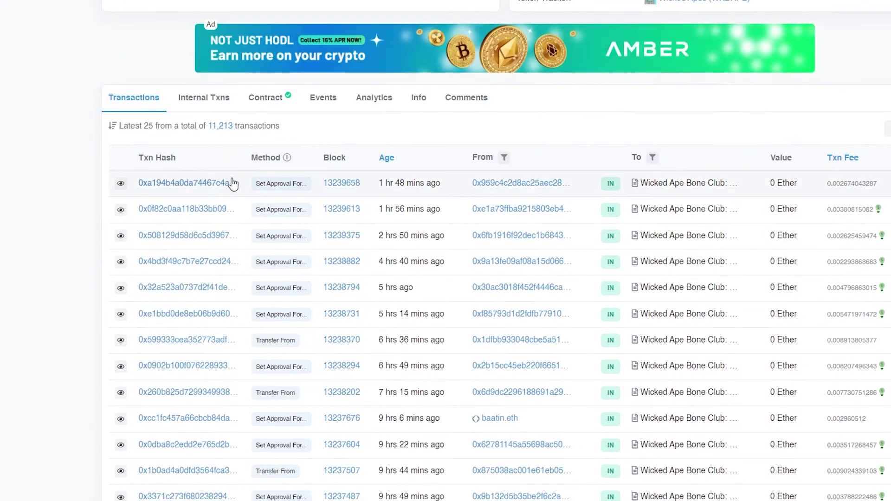
click(265, 99)
scroll(327, 143, down, 3)
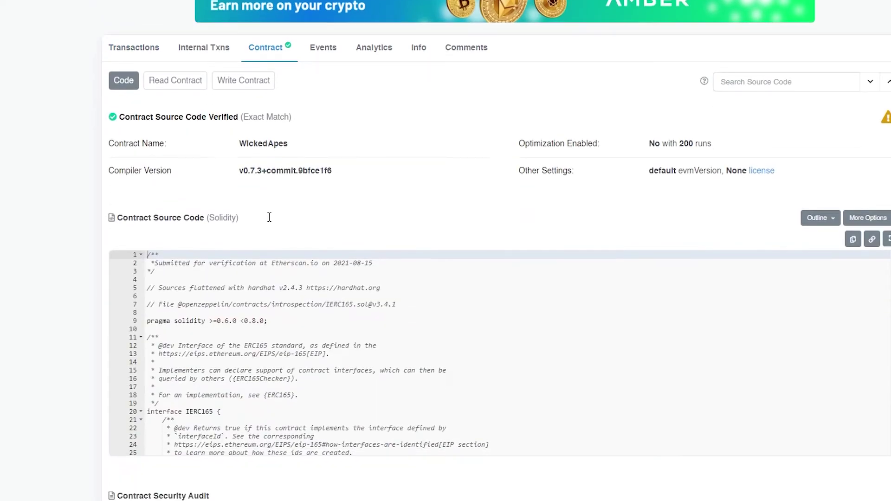
scroll(327, 144, up, 3)
click(253, 131)
scroll(260, 270, down, 3)
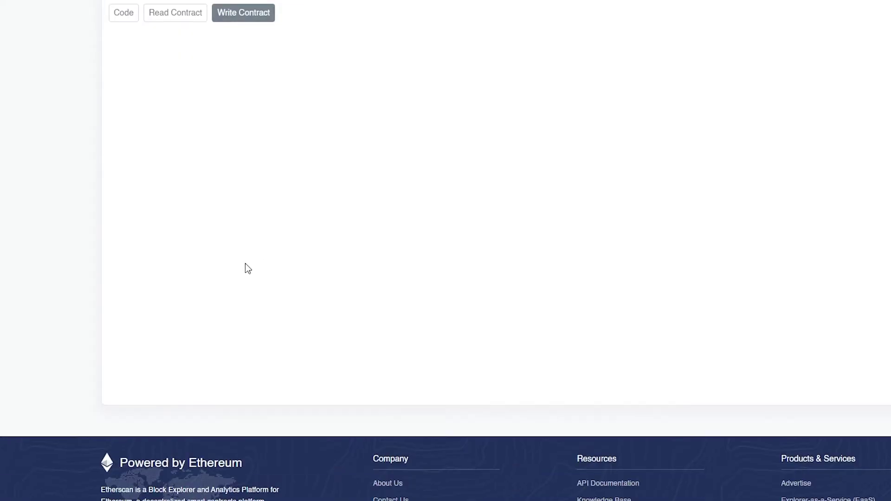
Expand 4. mint and enter 0.45 ether as payableAmount and 5 as quantity.
click(143, 114)
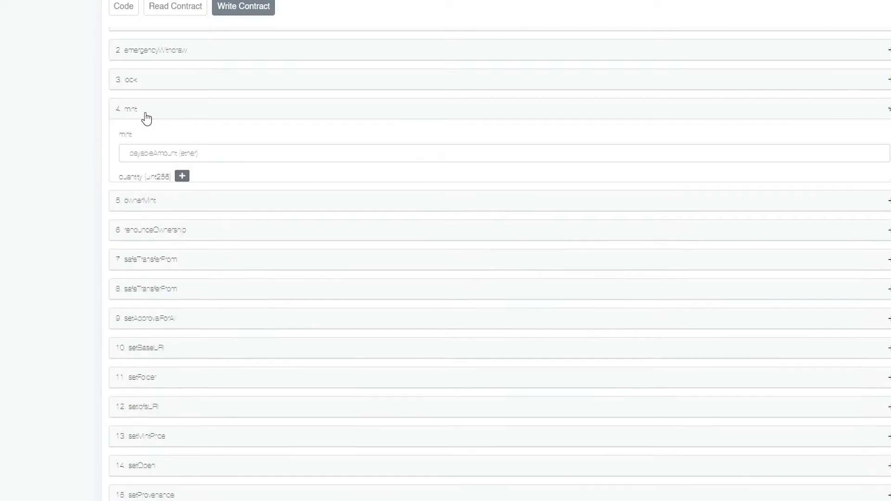
click(155, 159)
click(138, 180)
click(144, 195)
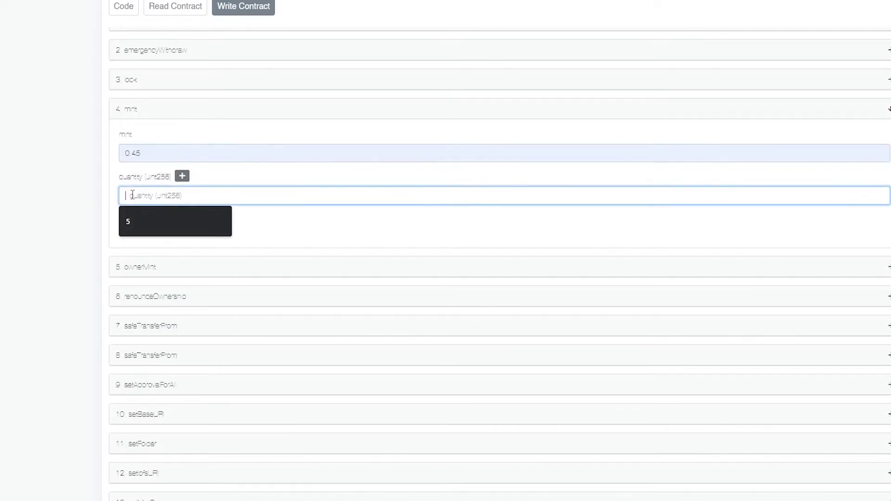
click(179, 225)
Submit the mint call with Write and dismiss the Web3 provider warning.
click(123, 224)
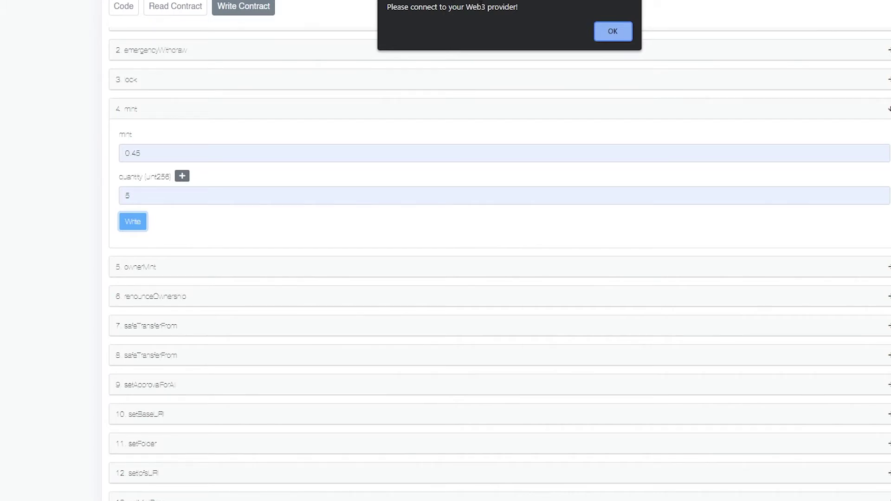
click(611, 27)
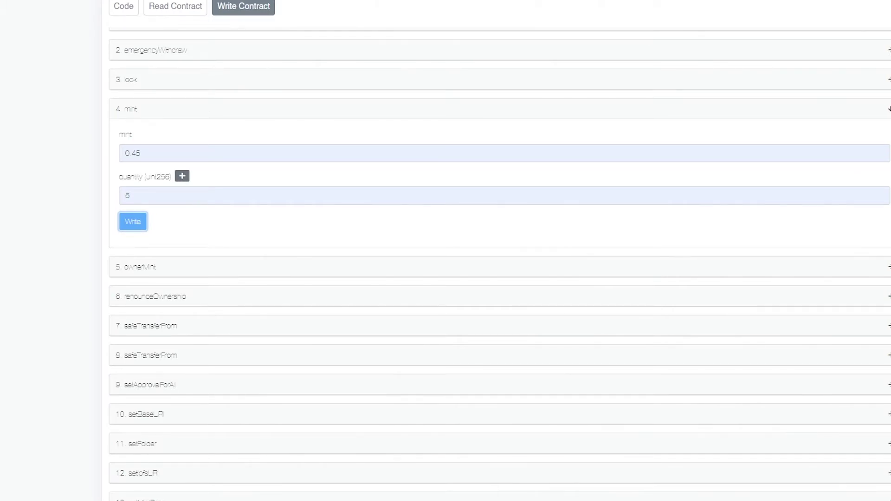
scroll(827, 304, up, 4)
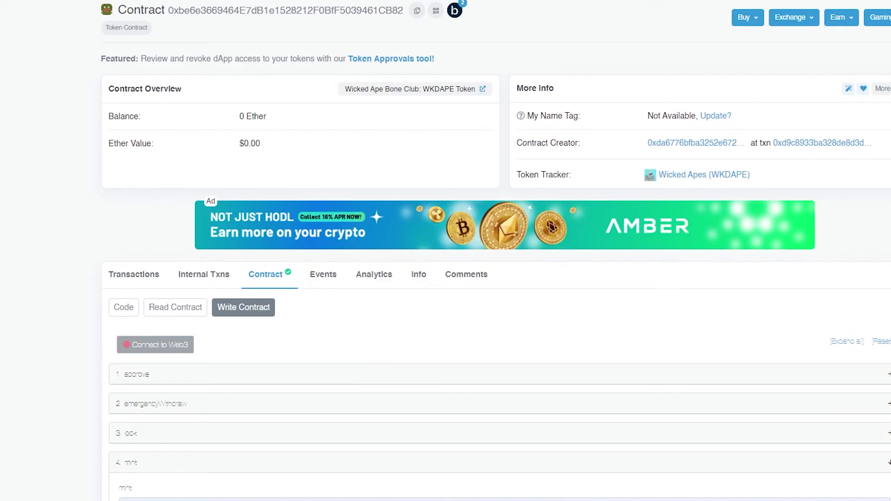
click(785, 123)
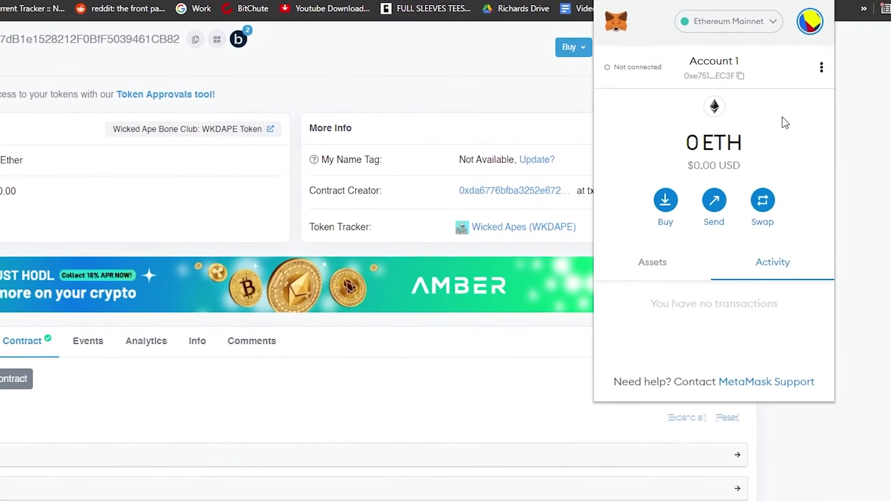
click(859, 424)
scroll(861, 416, up, 2)
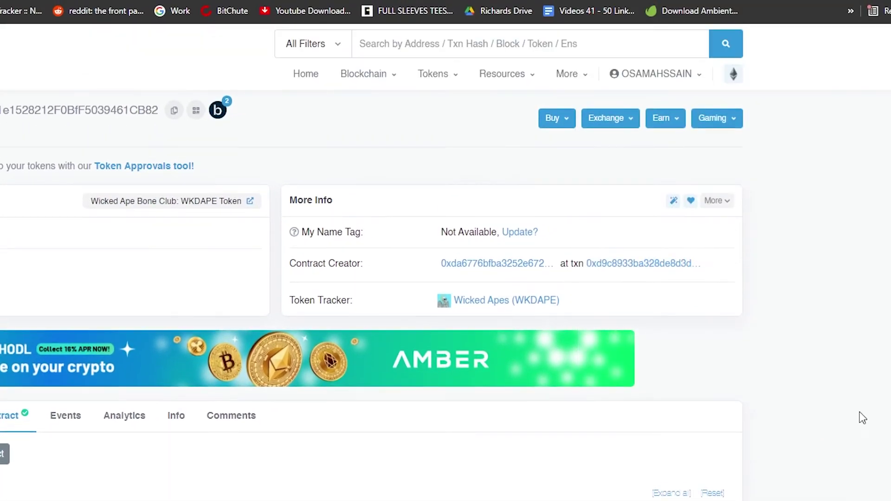
mouse_move(567, 74)
mouse_move(688, 80)
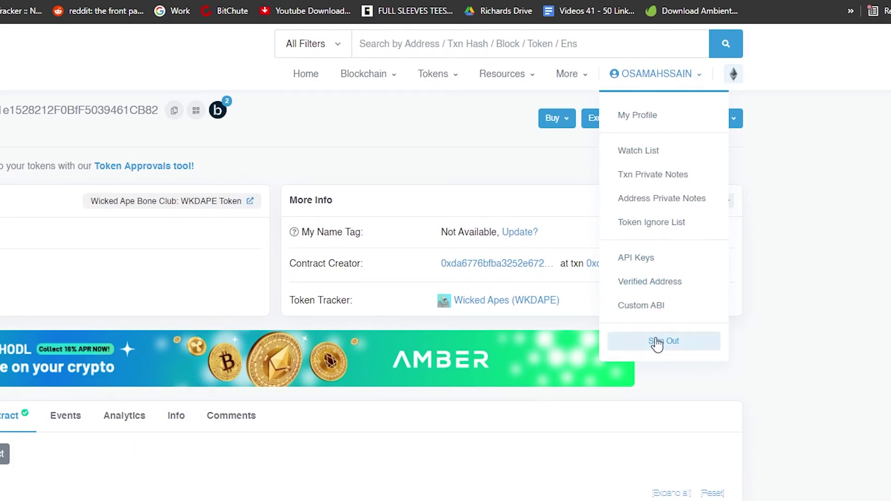
scroll(77, 377, down, 5)
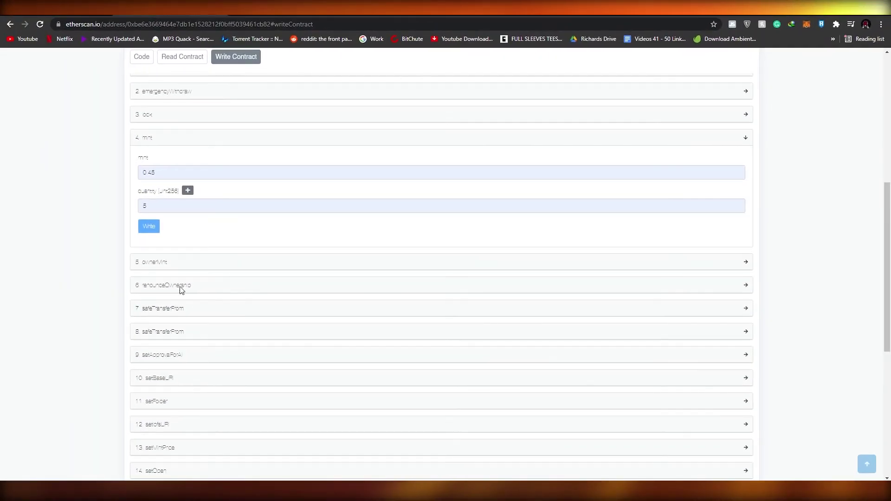
scroll(155, 178, up, 2)
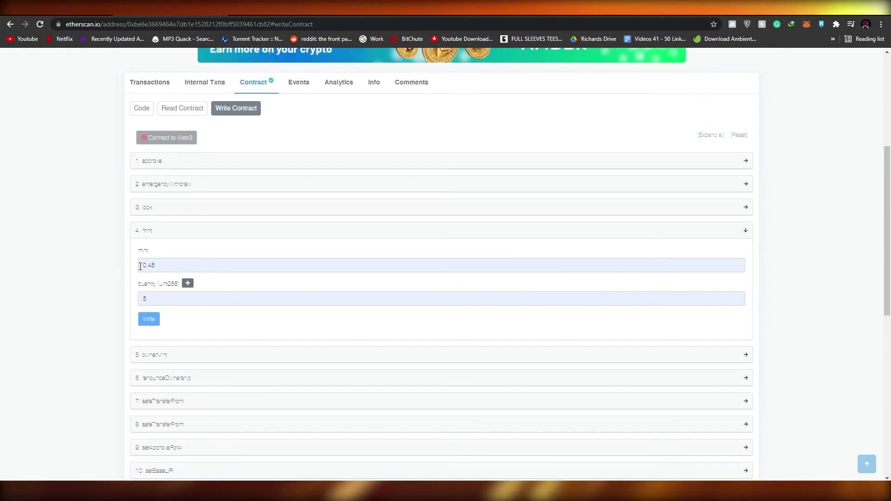
click(159, 267)
key(Tab)
key(shift+Tab)
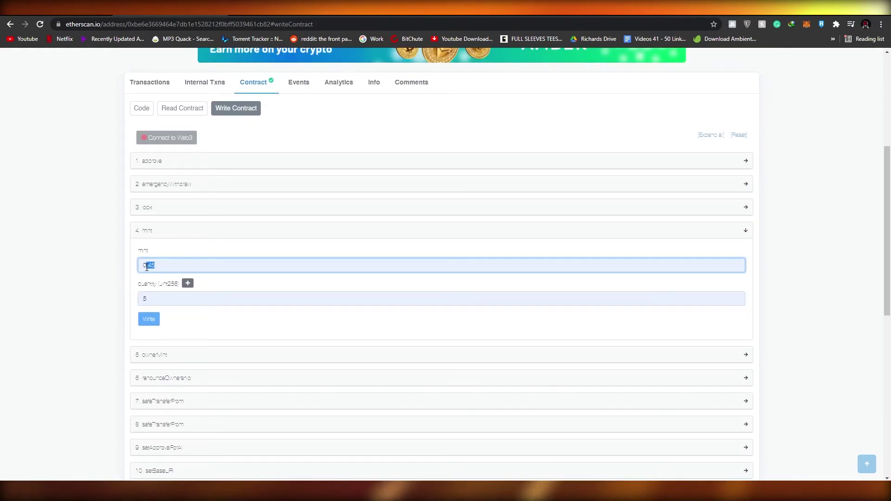
double_click(140, 300)
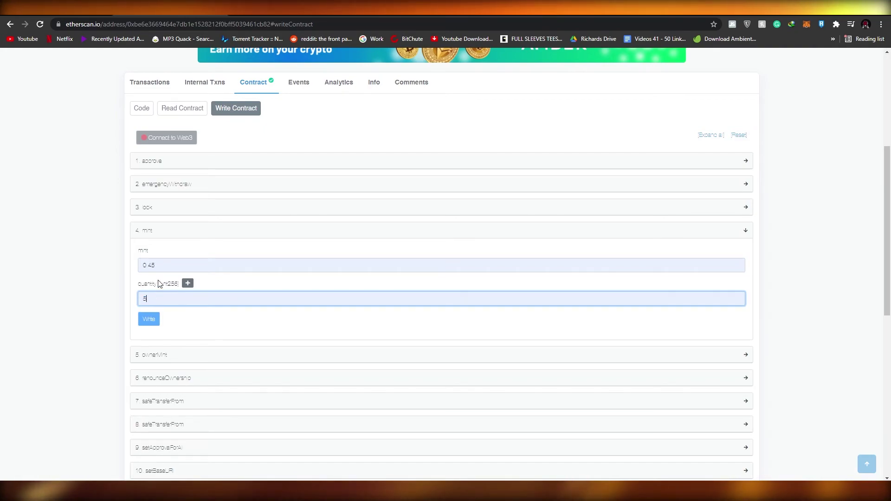
double_click(146, 265)
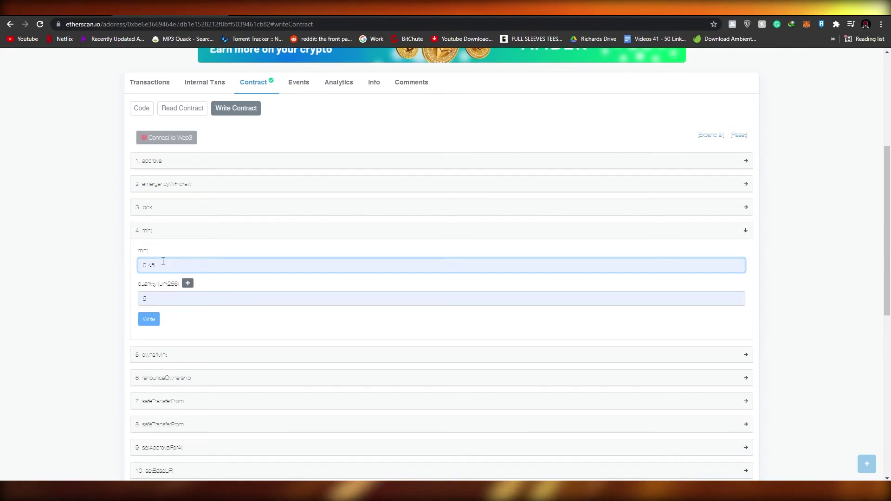
scroll(181, 291, down, 1)
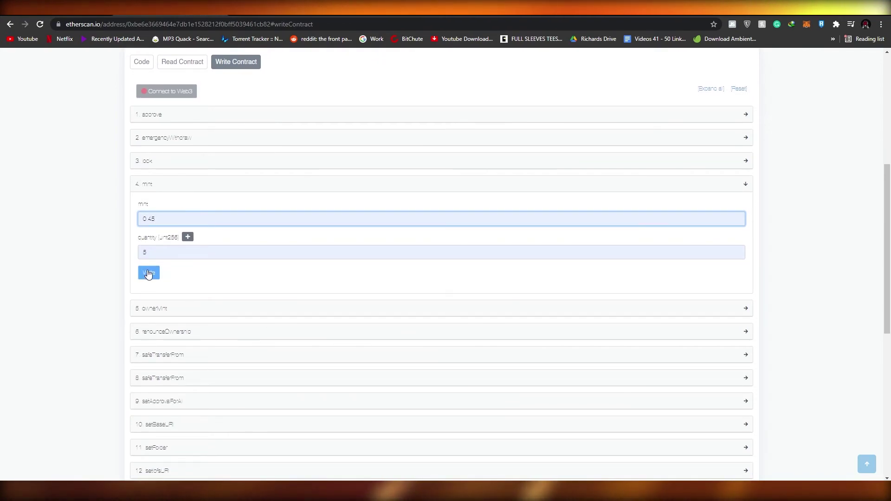
scroll(374, 270, up, 1)
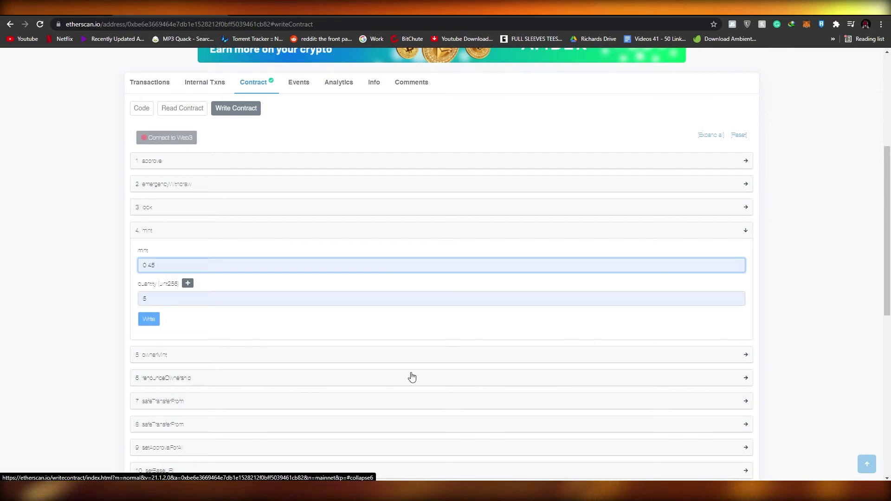
scroll(412, 377, down, 1)
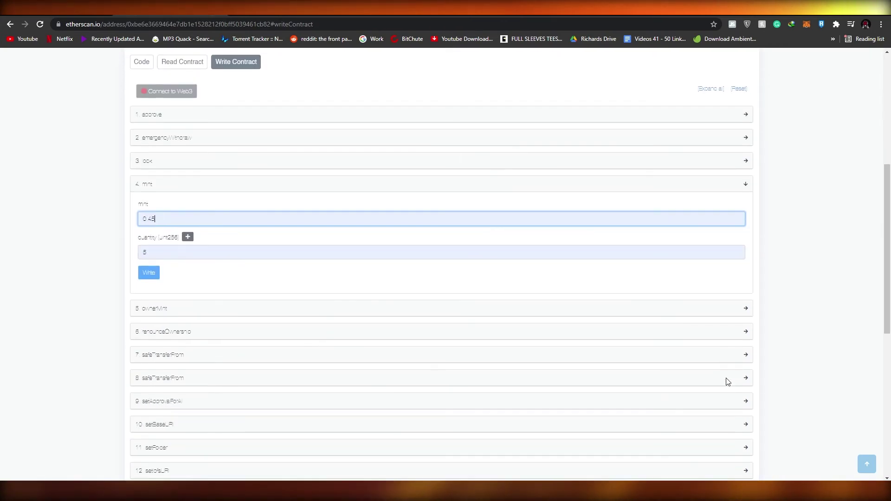
scroll(890, 254, down, 1)
click(890, 220)
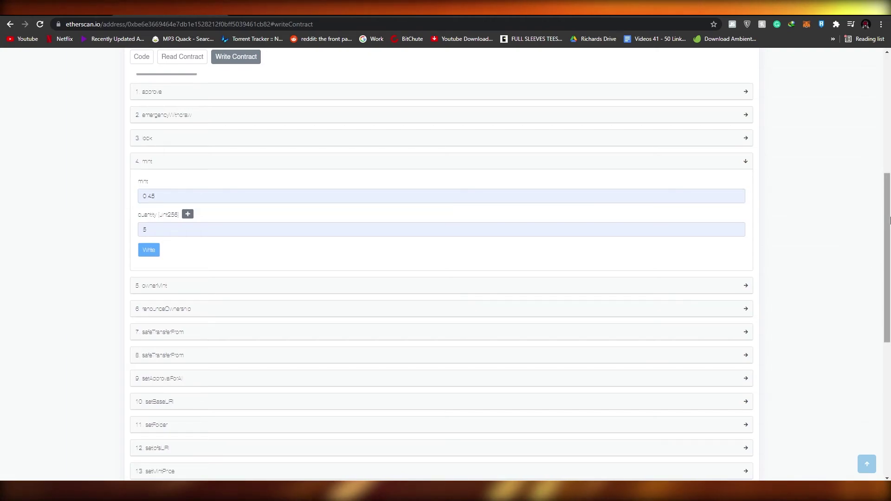
drag(890, 243, 890, 146)
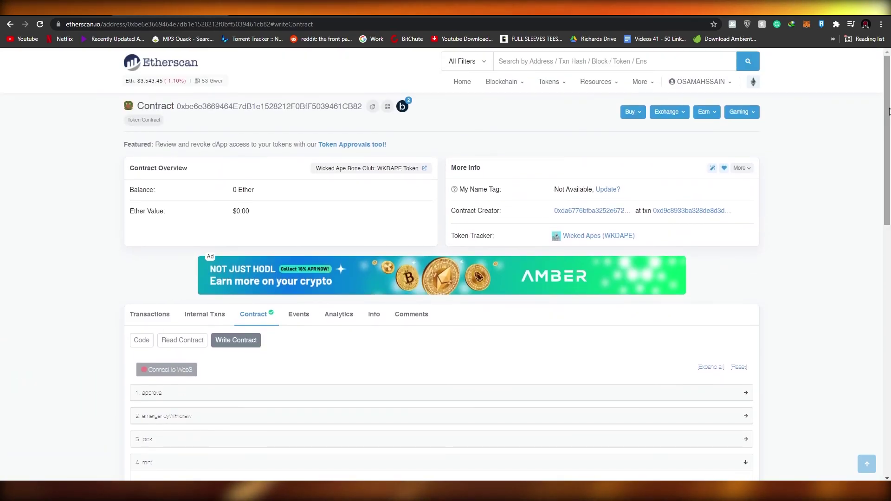
drag(889, 111, 885, 223)
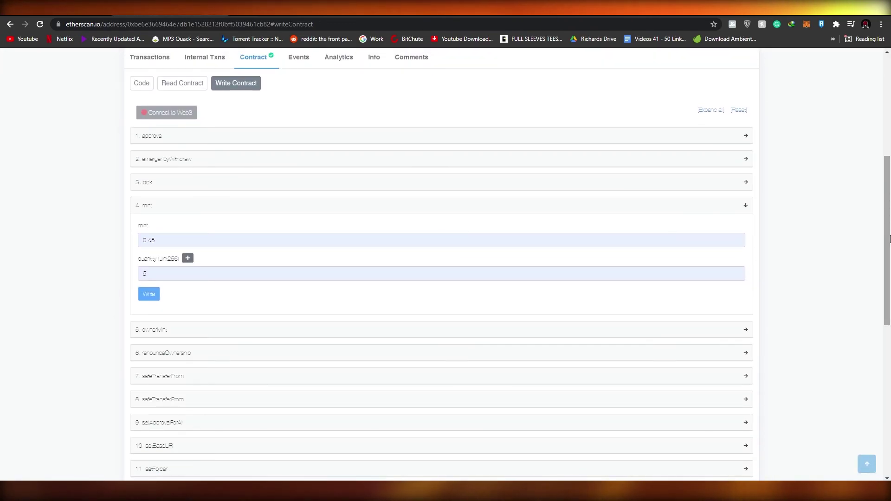
drag(886, 195, 881, 106)
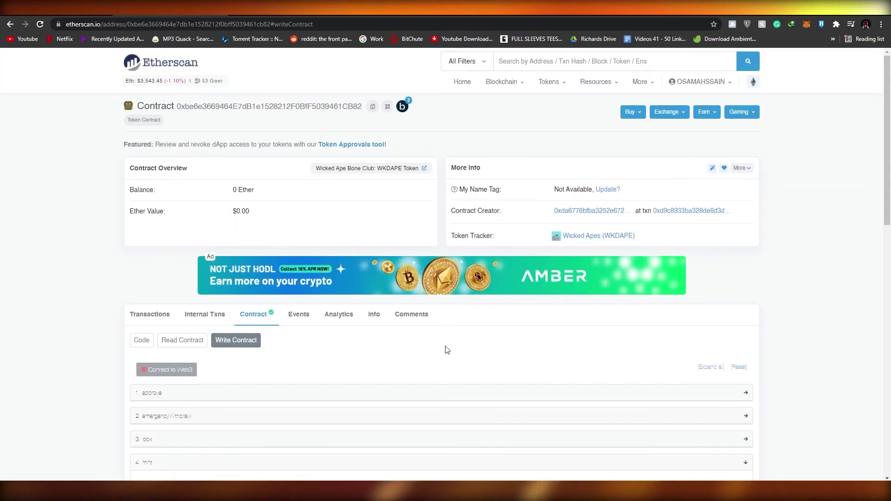
scroll(833, 435, down, 2)
scroll(829, 435, down, 10)
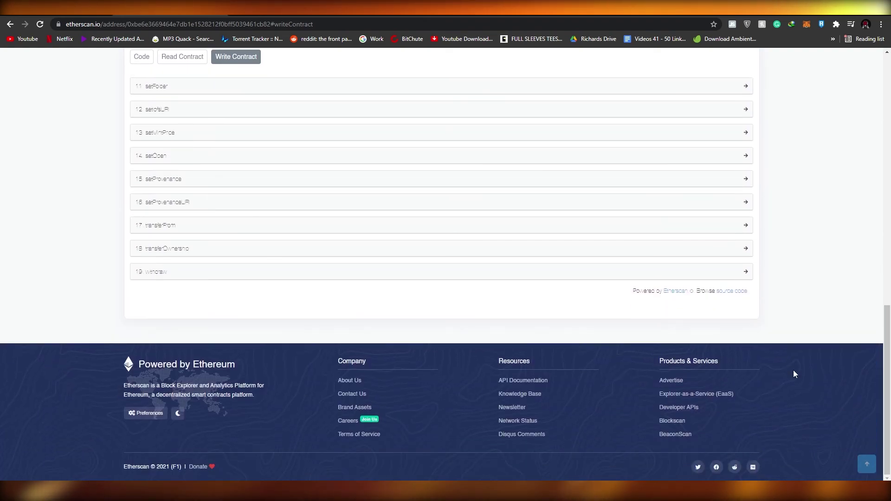
scroll(792, 371, up, 8)
scroll(794, 376, up, 5)
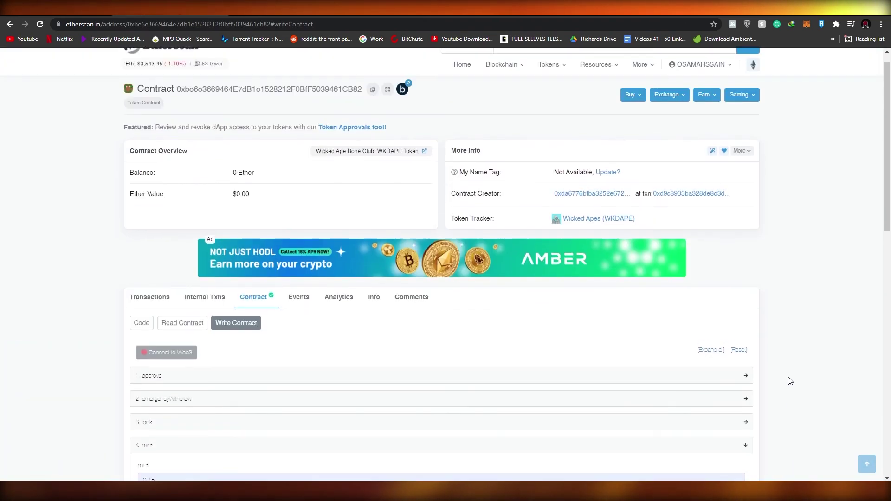
scroll(775, 389, down, 10)
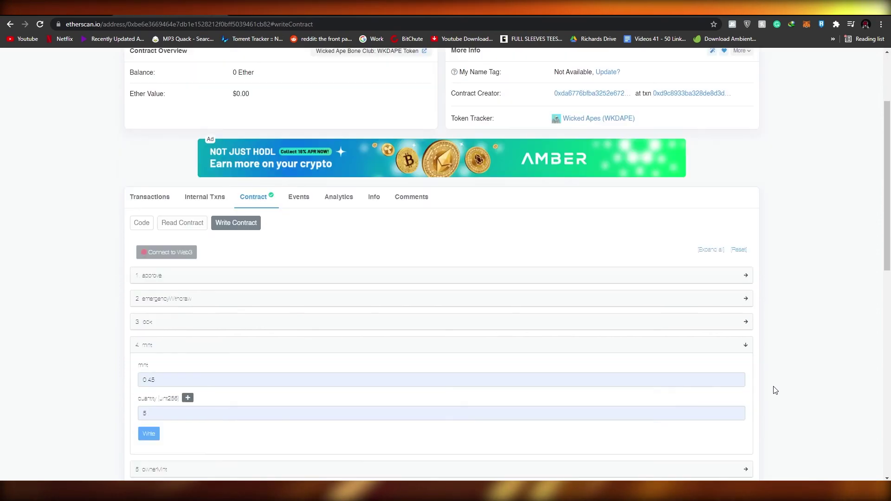
scroll(772, 389, down, 3)
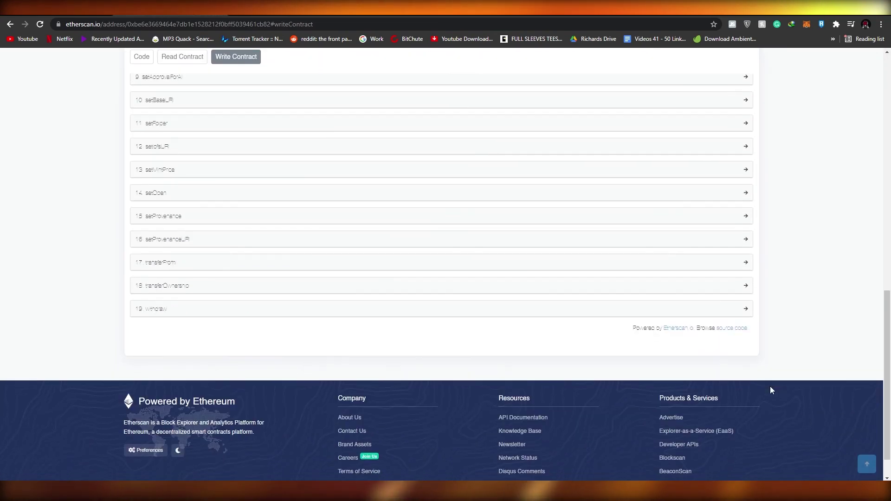
scroll(770, 390, up, 9)
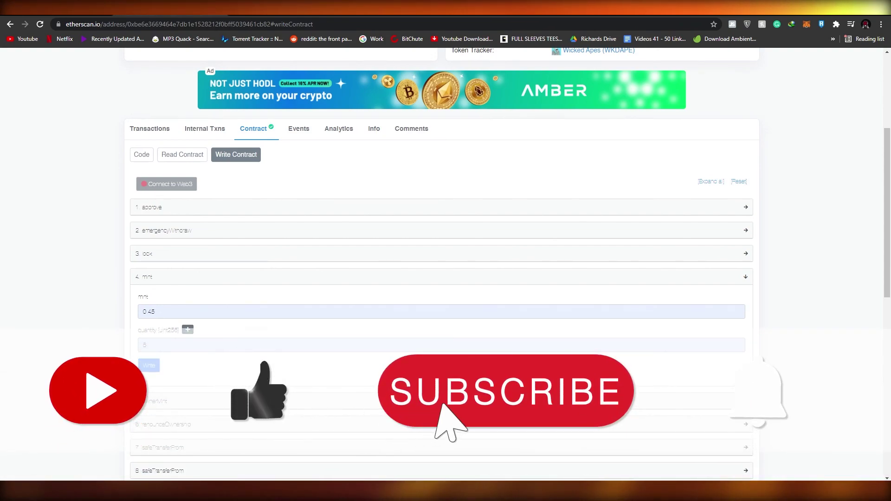
scroll(441, 278, up, 2)
scroll(441, 278, down, 9)
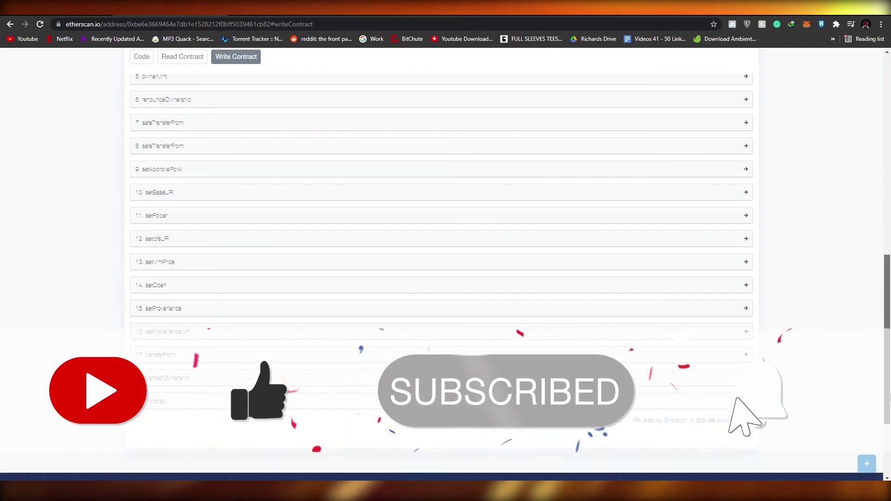
scroll(889, 241, down, 3)
scroll(888, 242, up, 10)
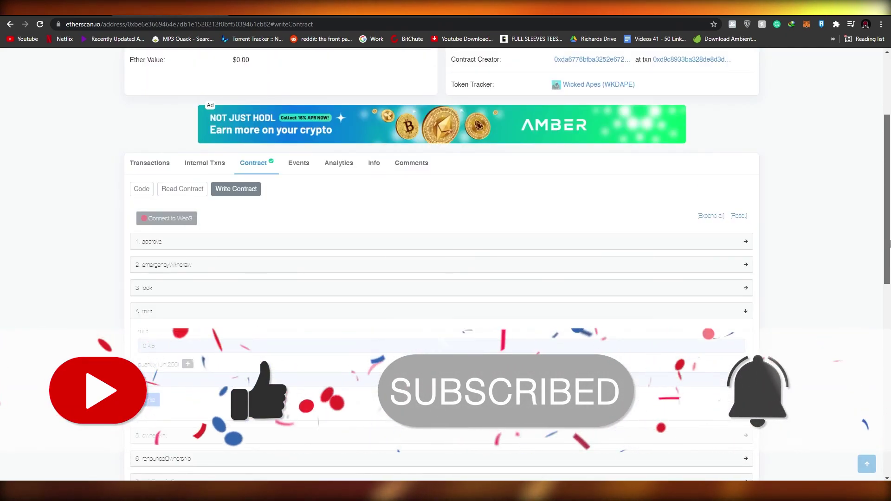